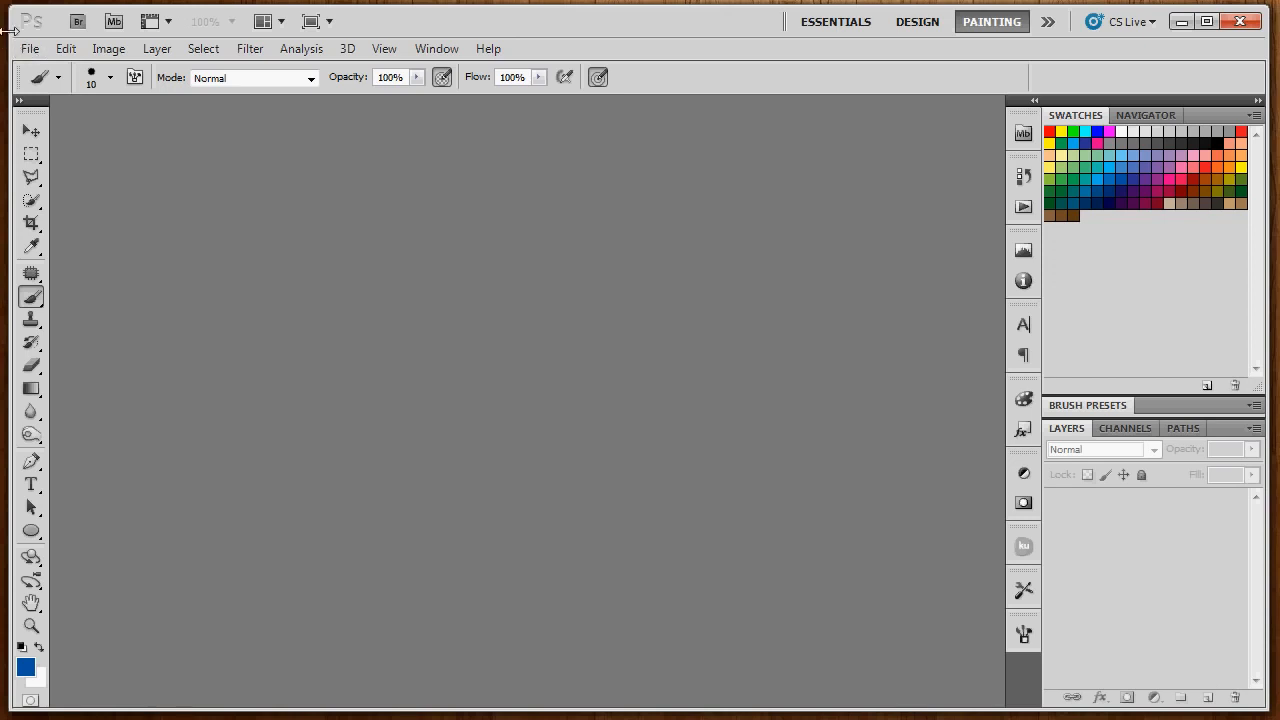
drag(10, 30, 14, 30)
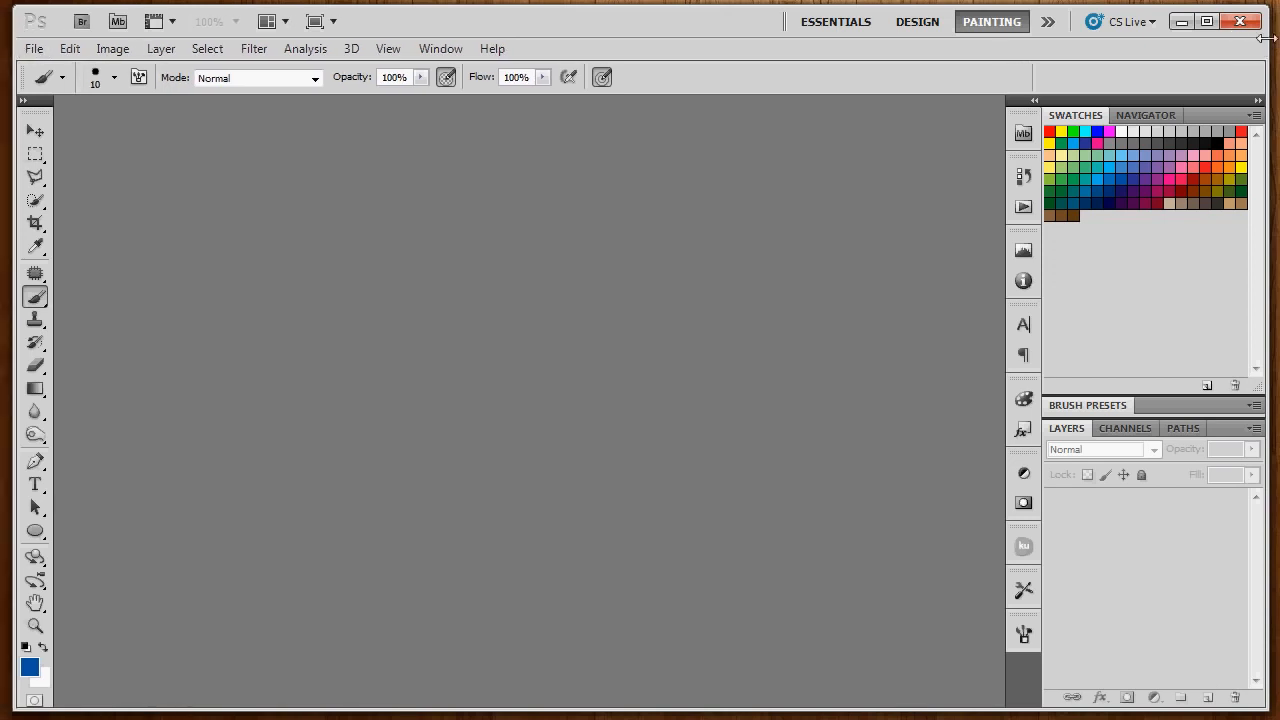
drag(1269, 38, 1273, 38)
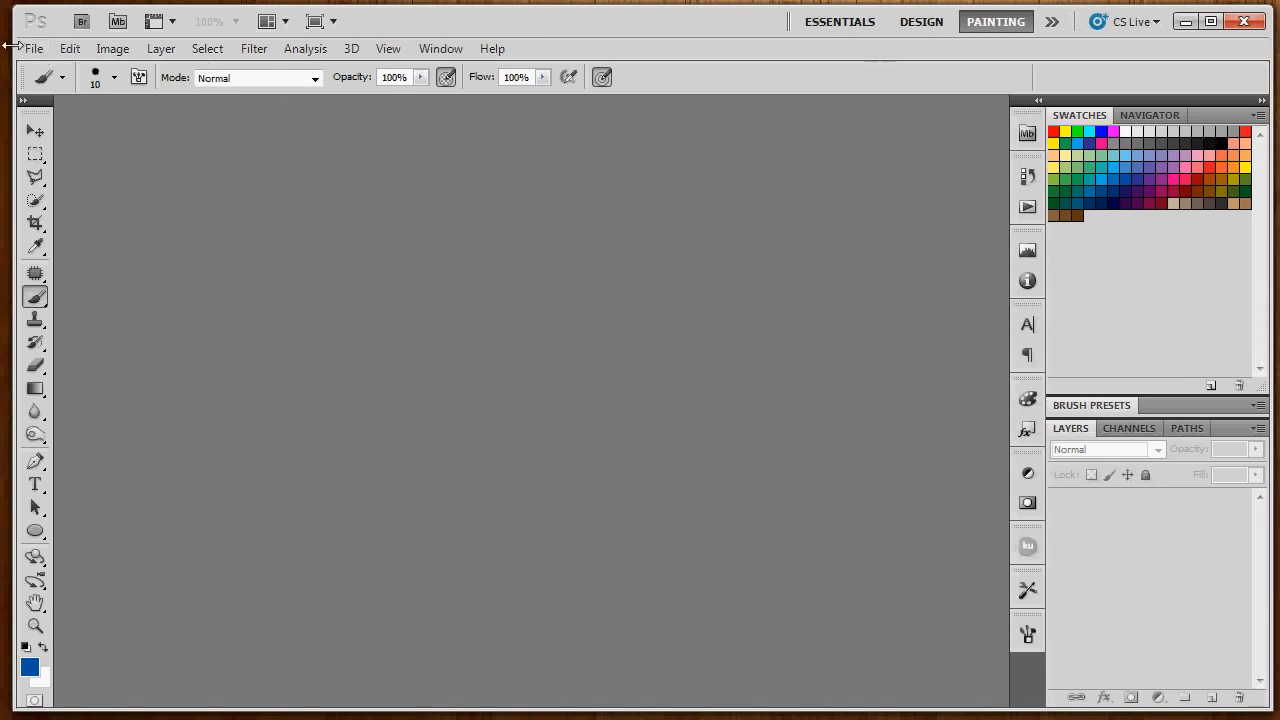
drag(14, 44, 13, 44)
drag(460, 18, 454, 20)
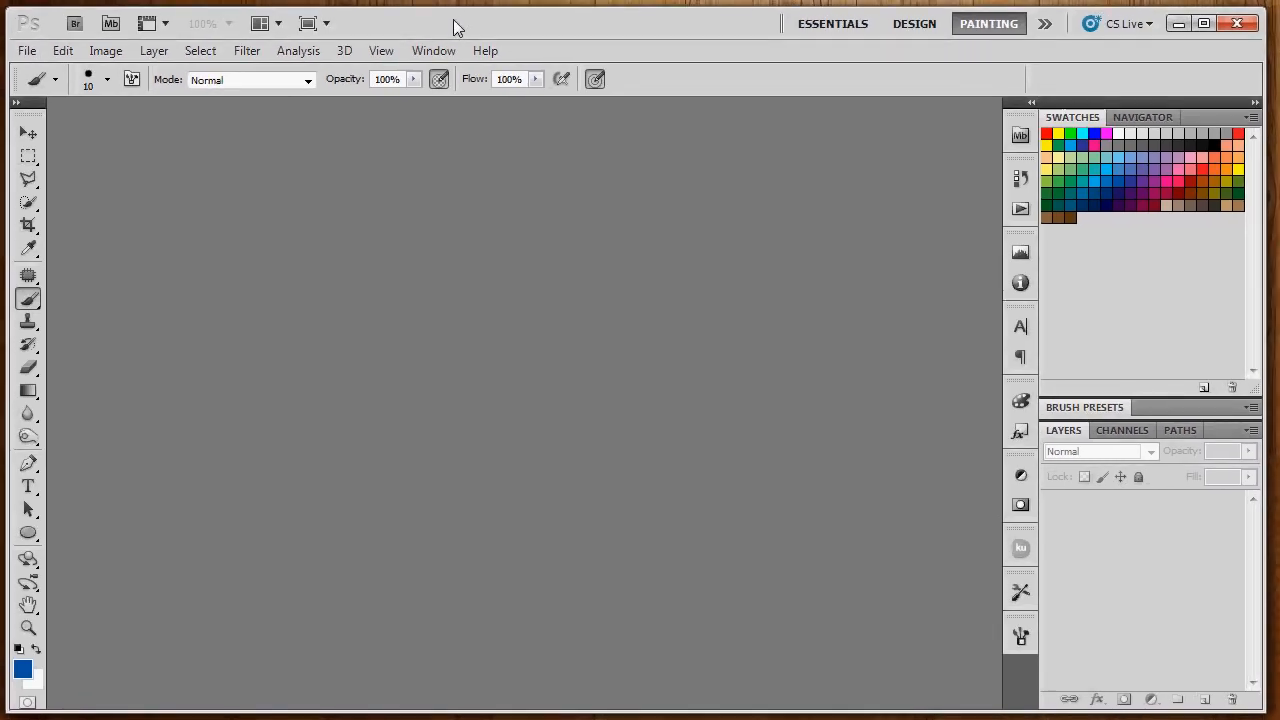
- Open the recently used file tutorial_image.jpg
click(30, 51)
mouse_move(100, 187)
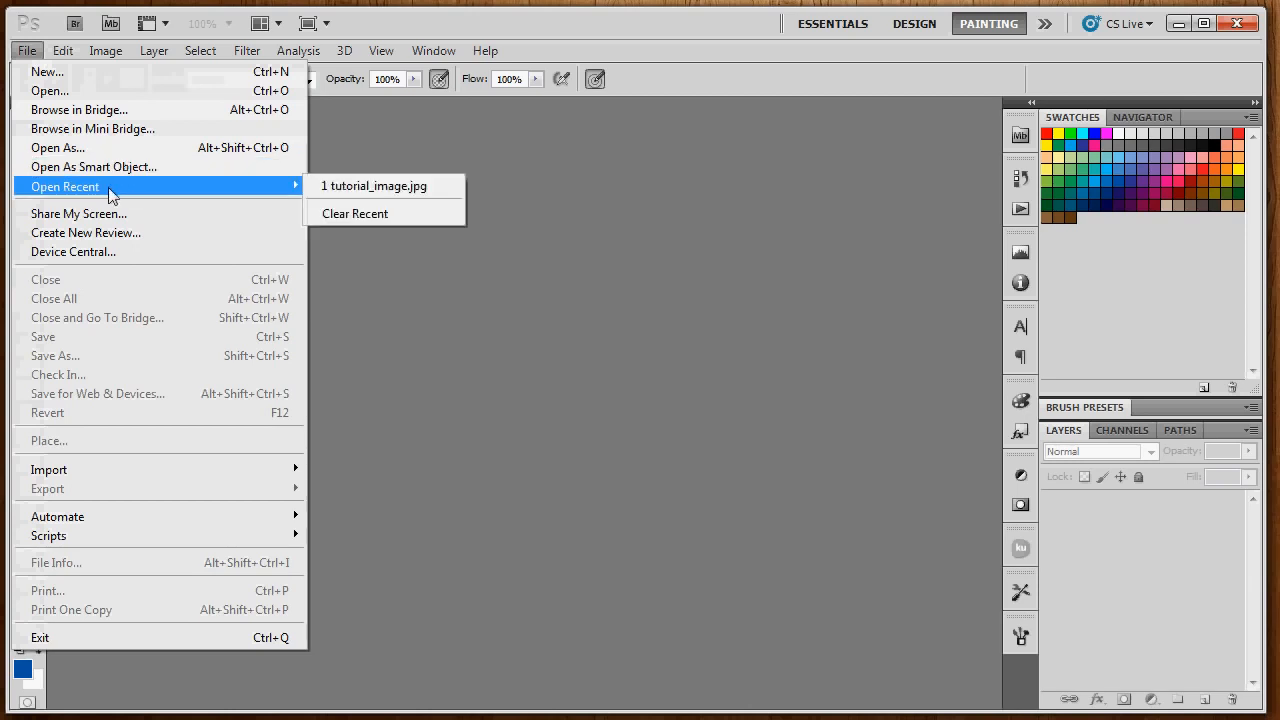
click(402, 186)
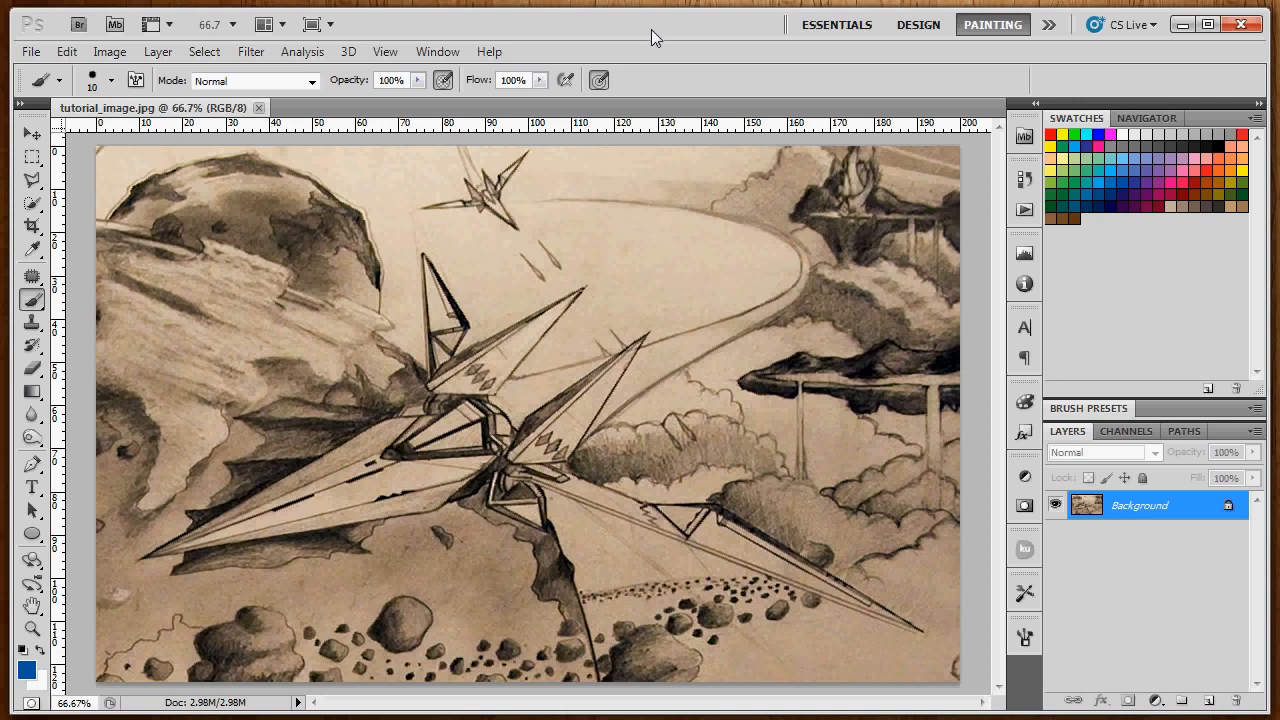
- Convert the locked Background into a regular layer named "sketch"
double_click(1203, 520)
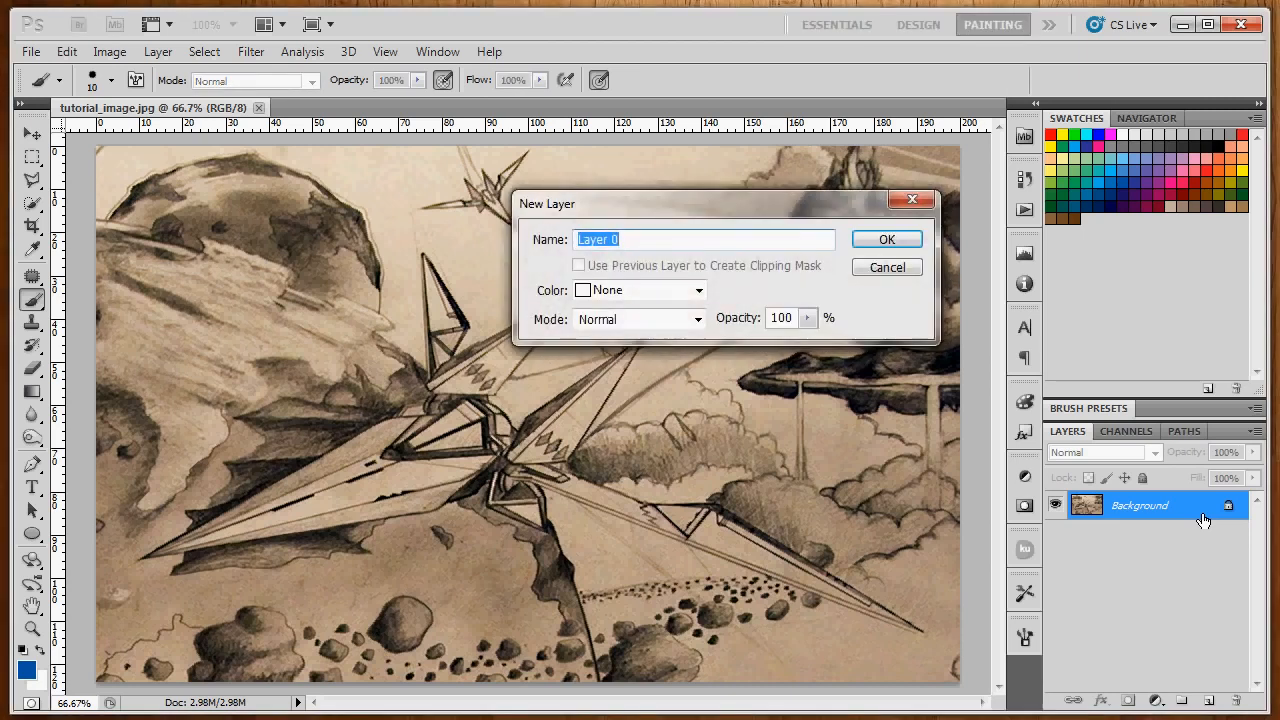
text(sketchs)
key(BackSpace)
key(Return)
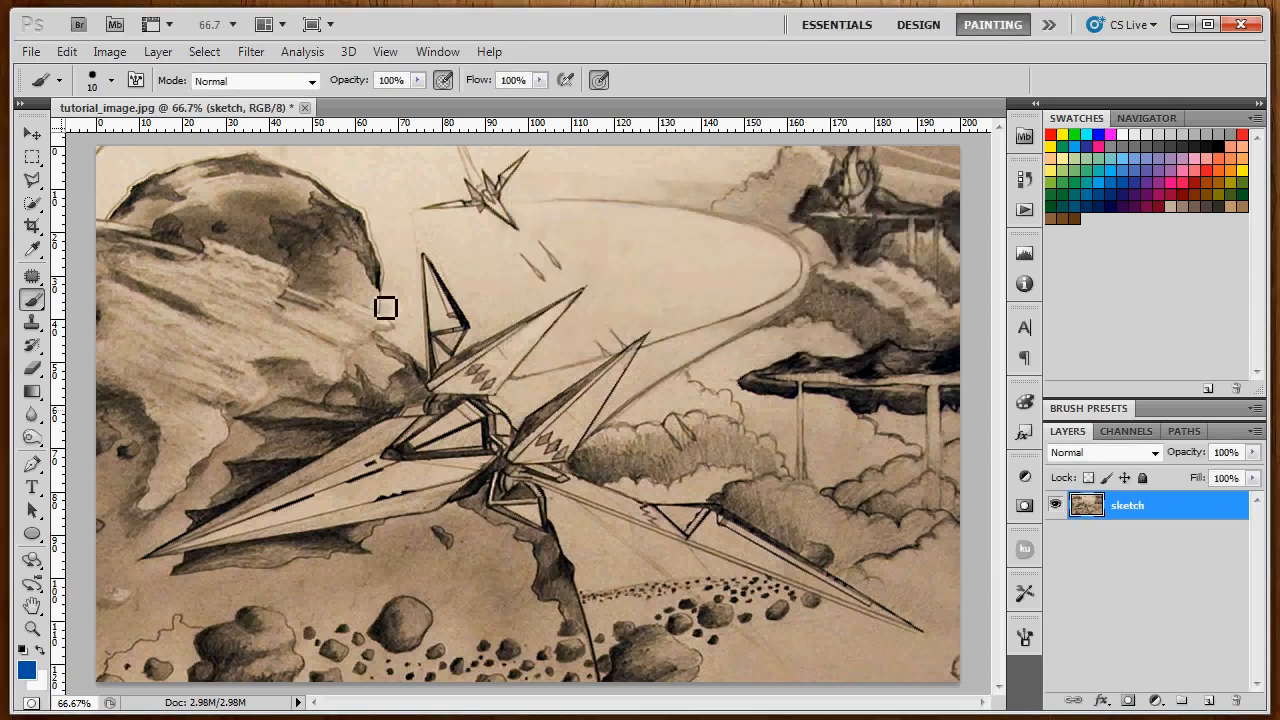
- Desaturate the sketch layer to grayscale and lock all of its properties
click(32, 134)
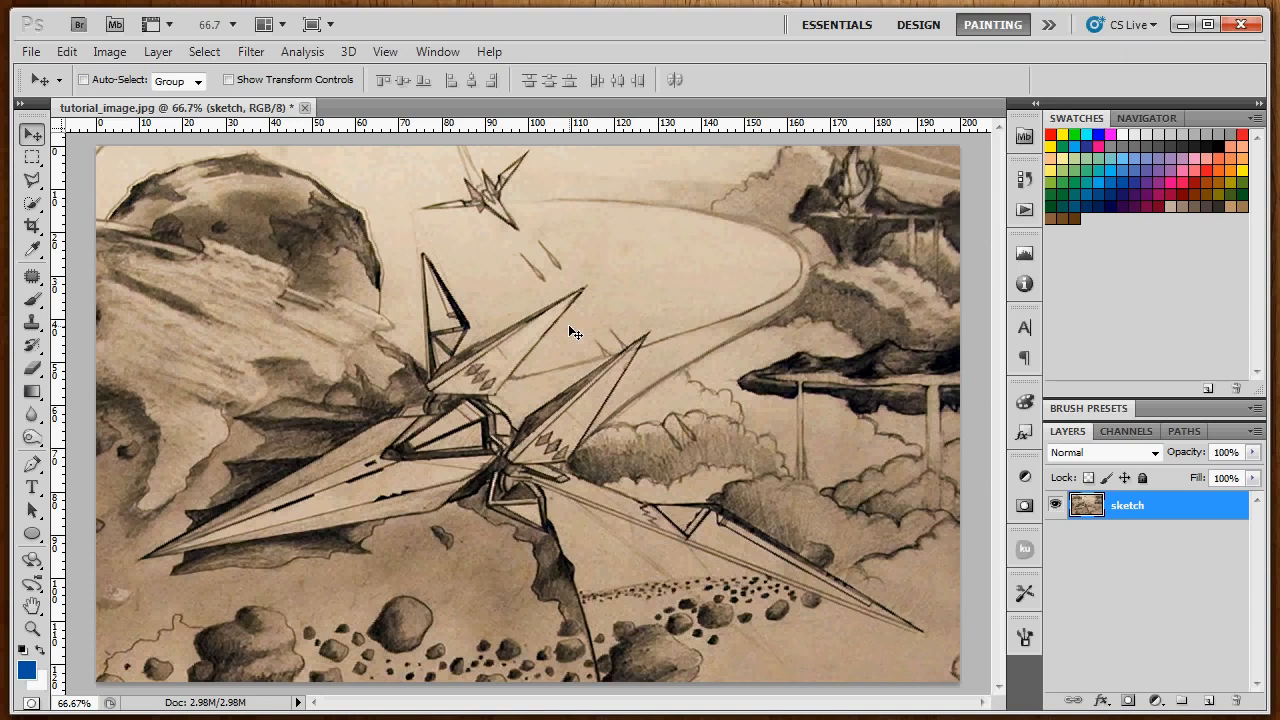
key(ctrl+shift+u)
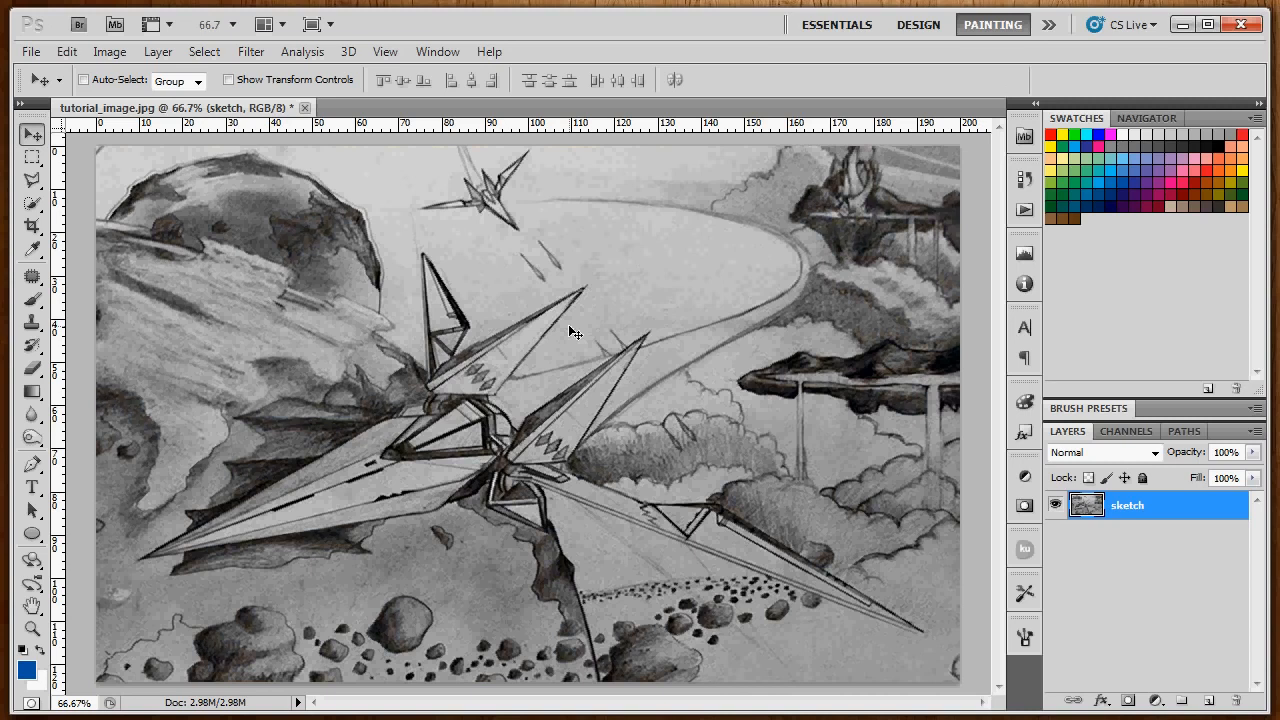
click(1143, 477)
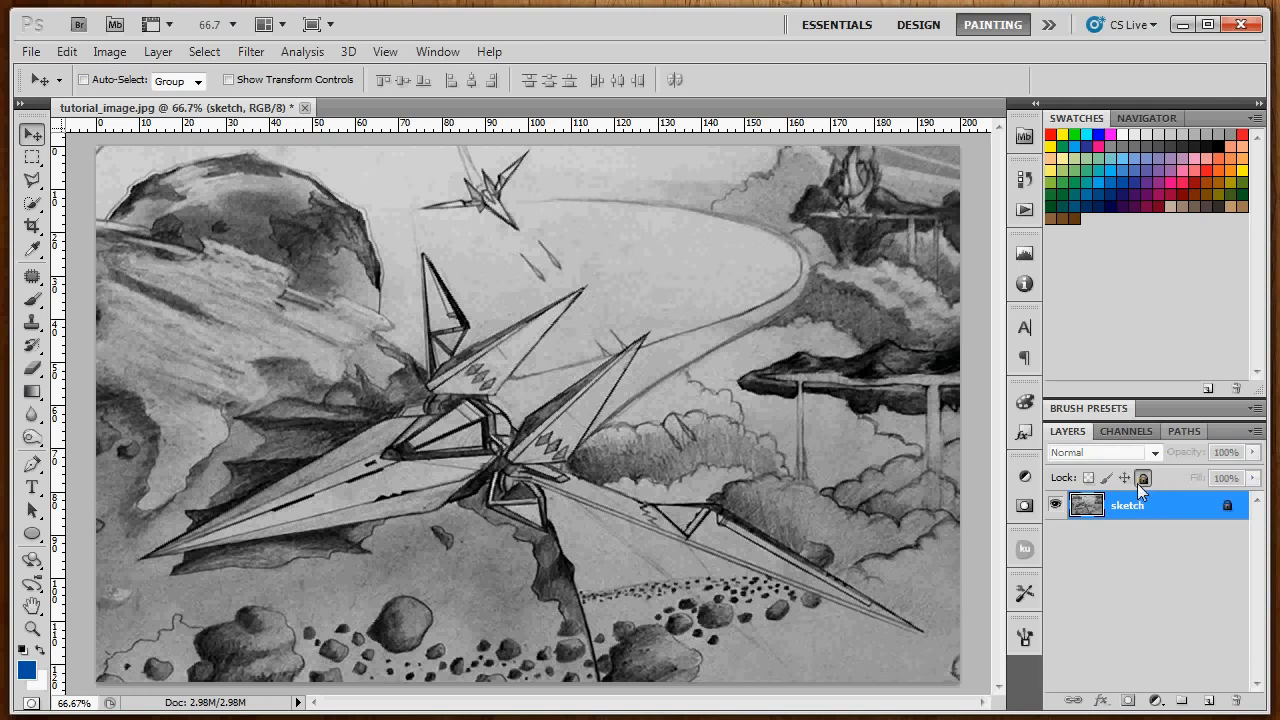
- Create a new empty layer above the sketch and name it "color"
click(40, 300)
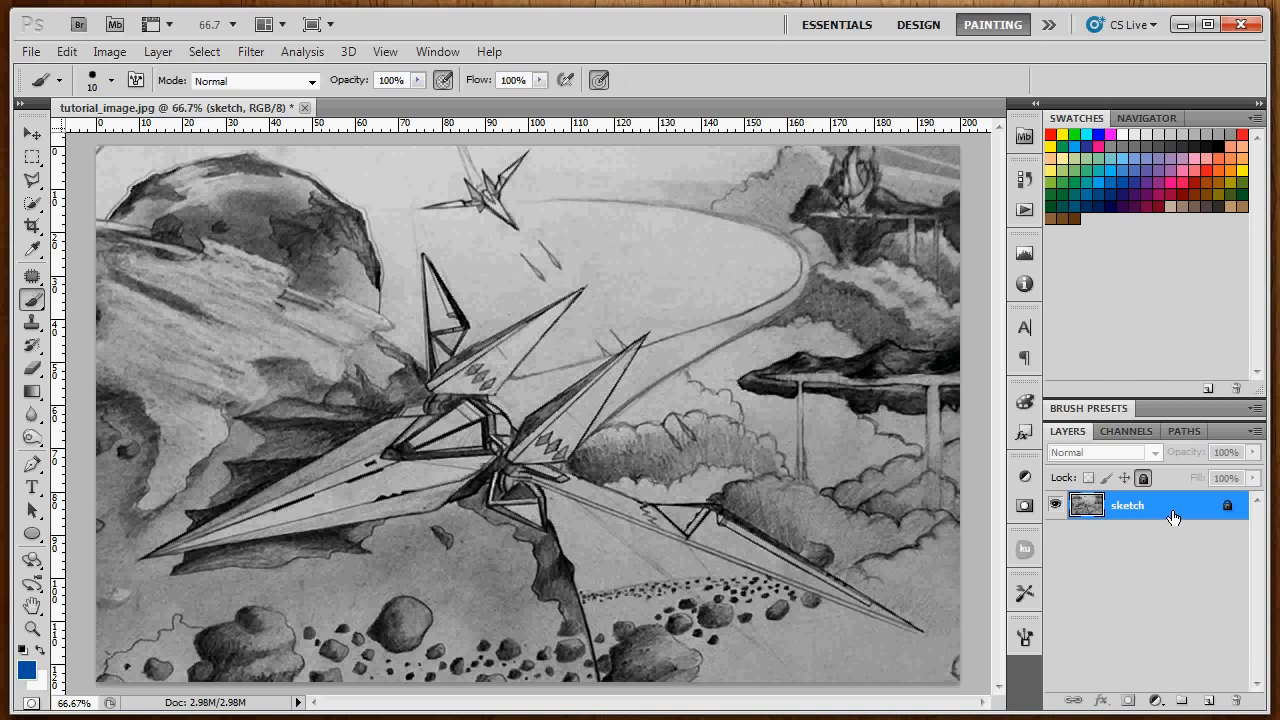
click(1211, 701)
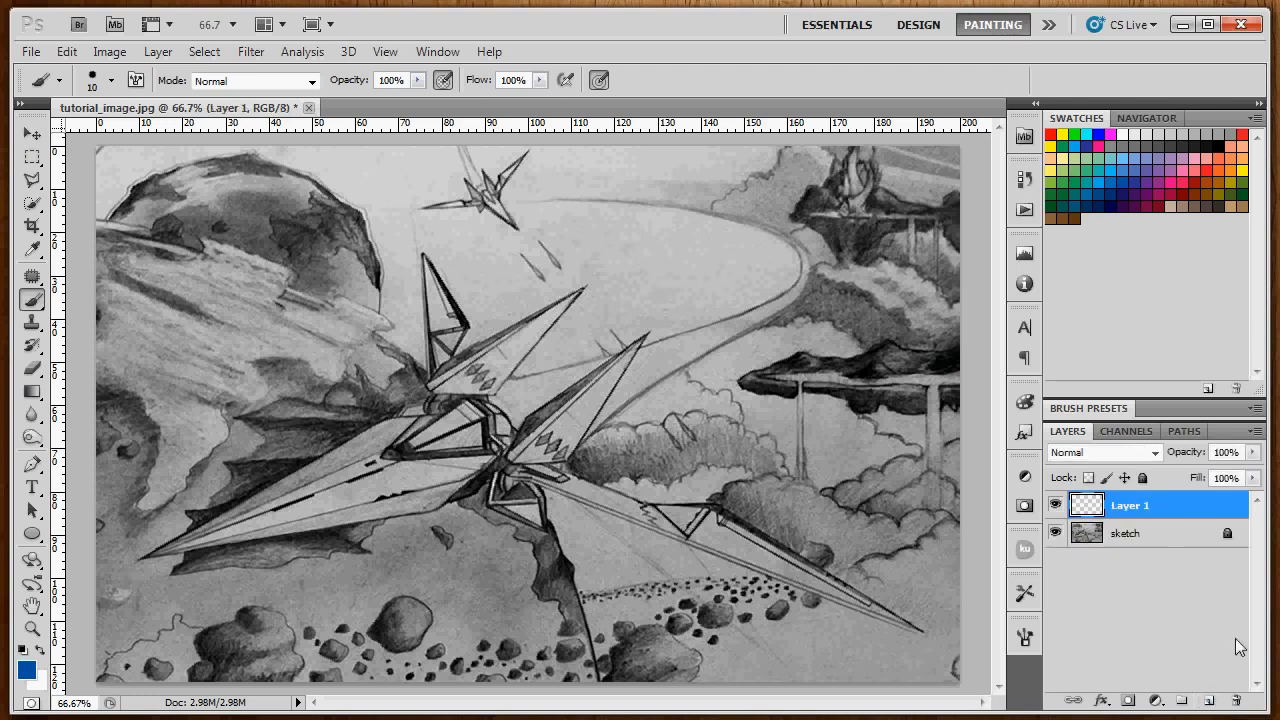
double_click(1134, 507)
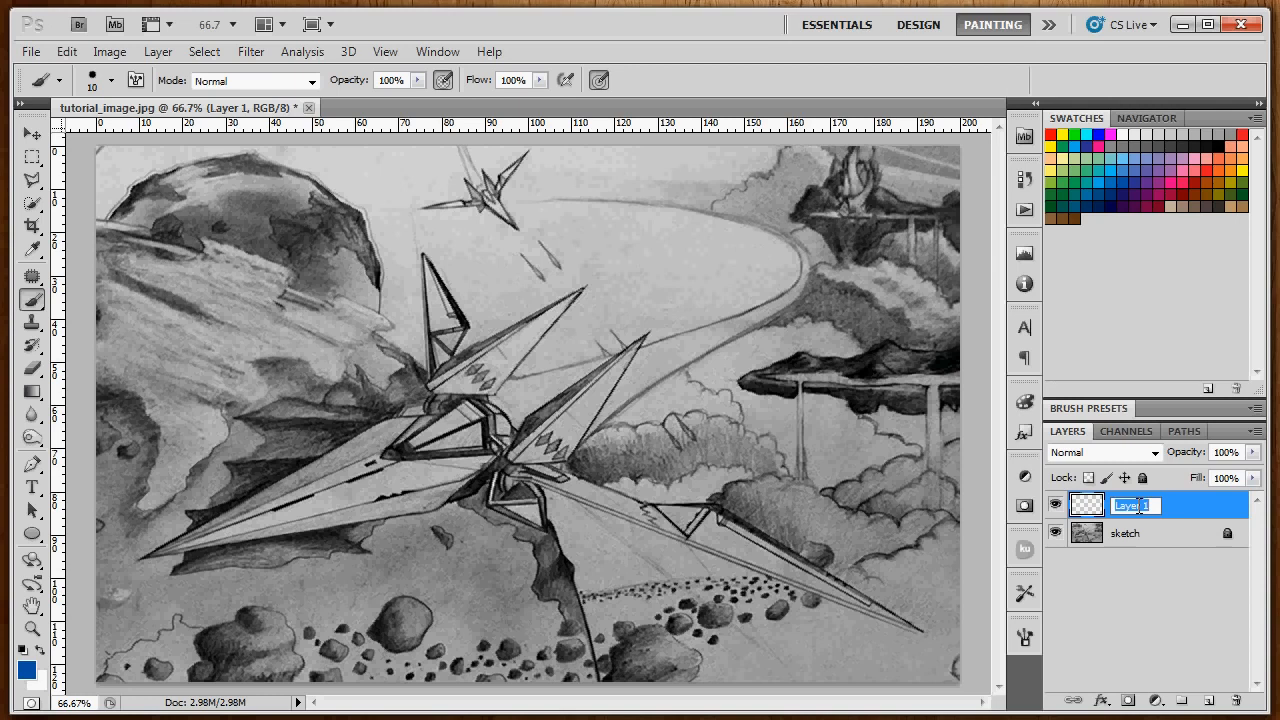
text(color)
key(Return)
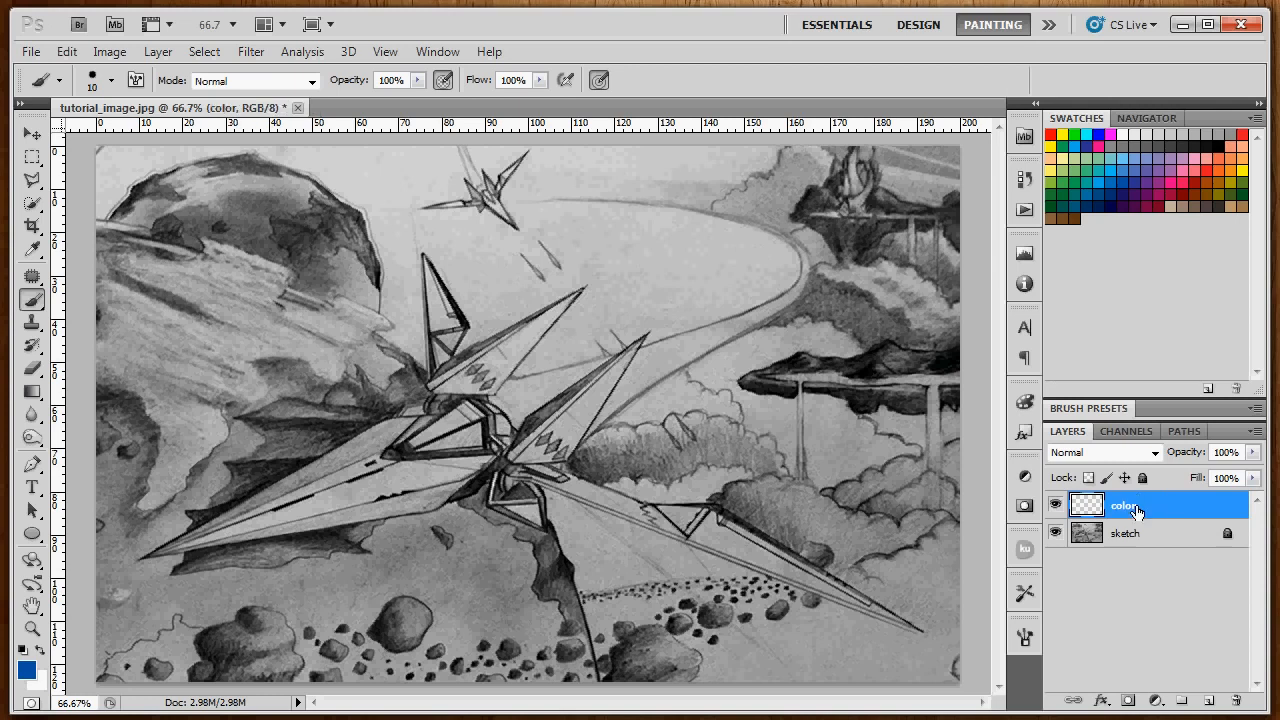
- Reorder the layers so that the color layer lies beneath the sketch layer
drag(1152, 511, 1152, 543)
click(1141, 515)
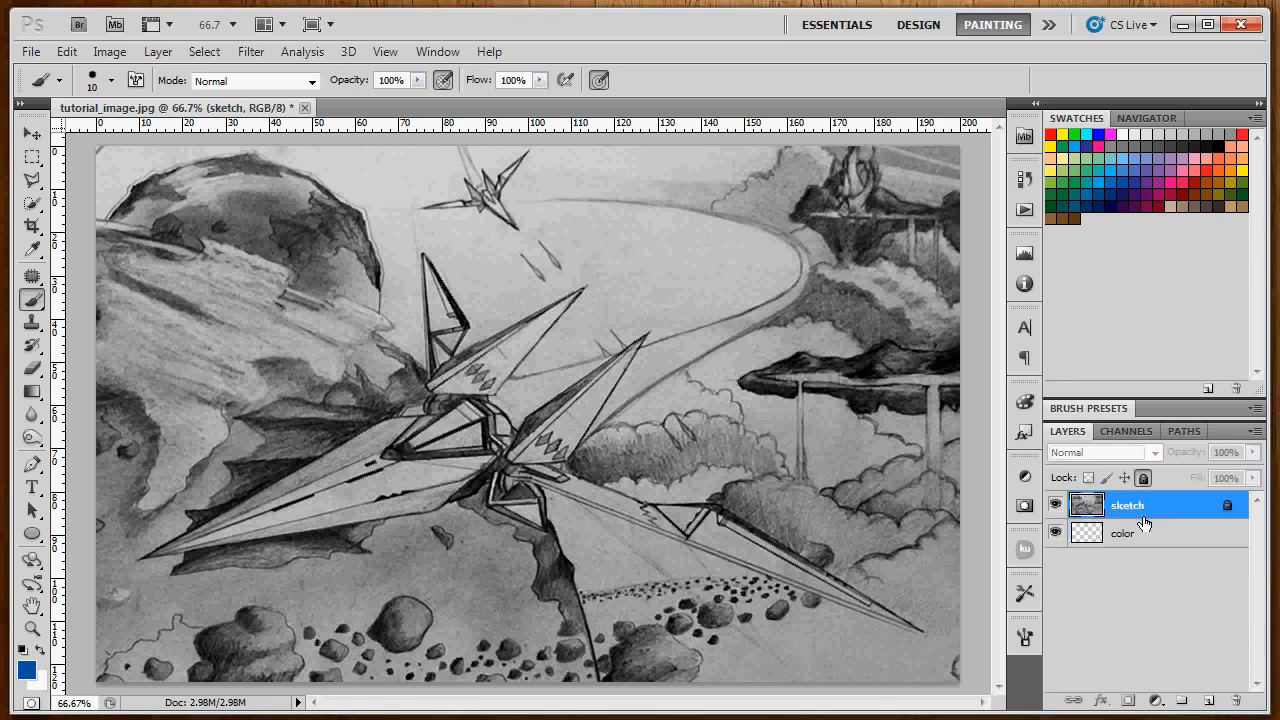
click(1143, 537)
- Unlock the sketch layer and set its blending mode to Multiply
click(1150, 517)
click(1144, 477)
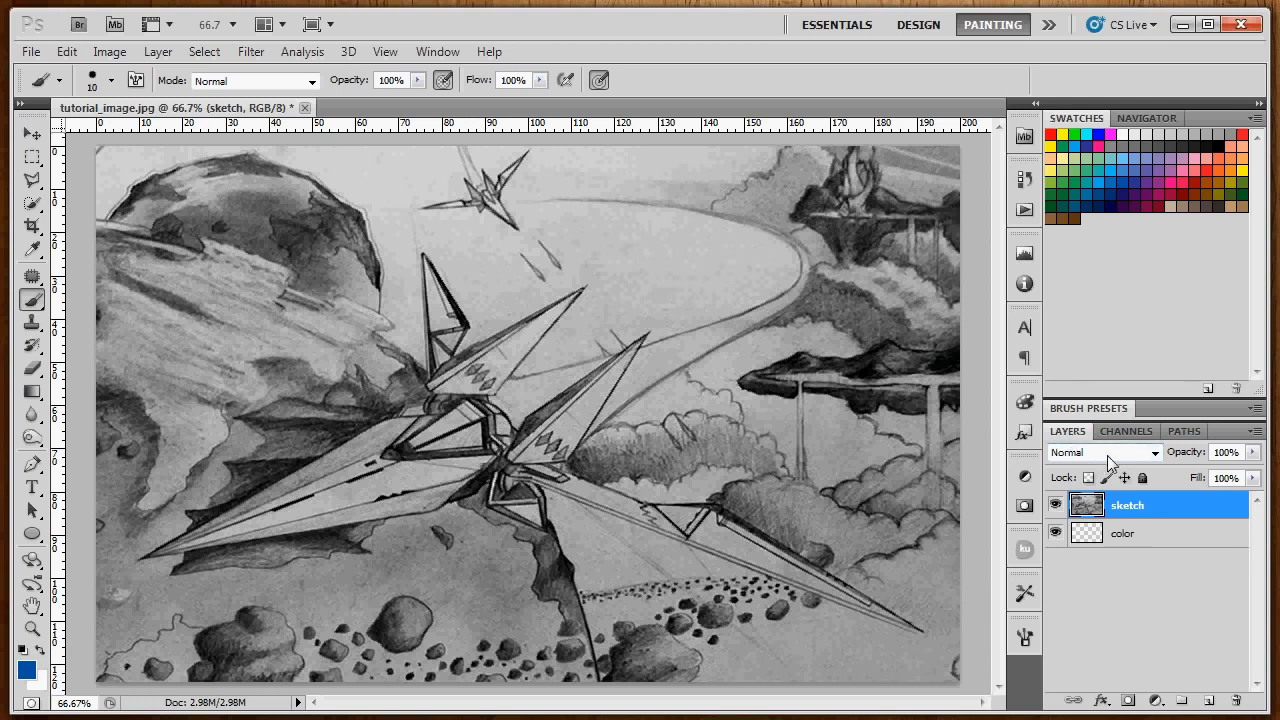
click(1155, 453)
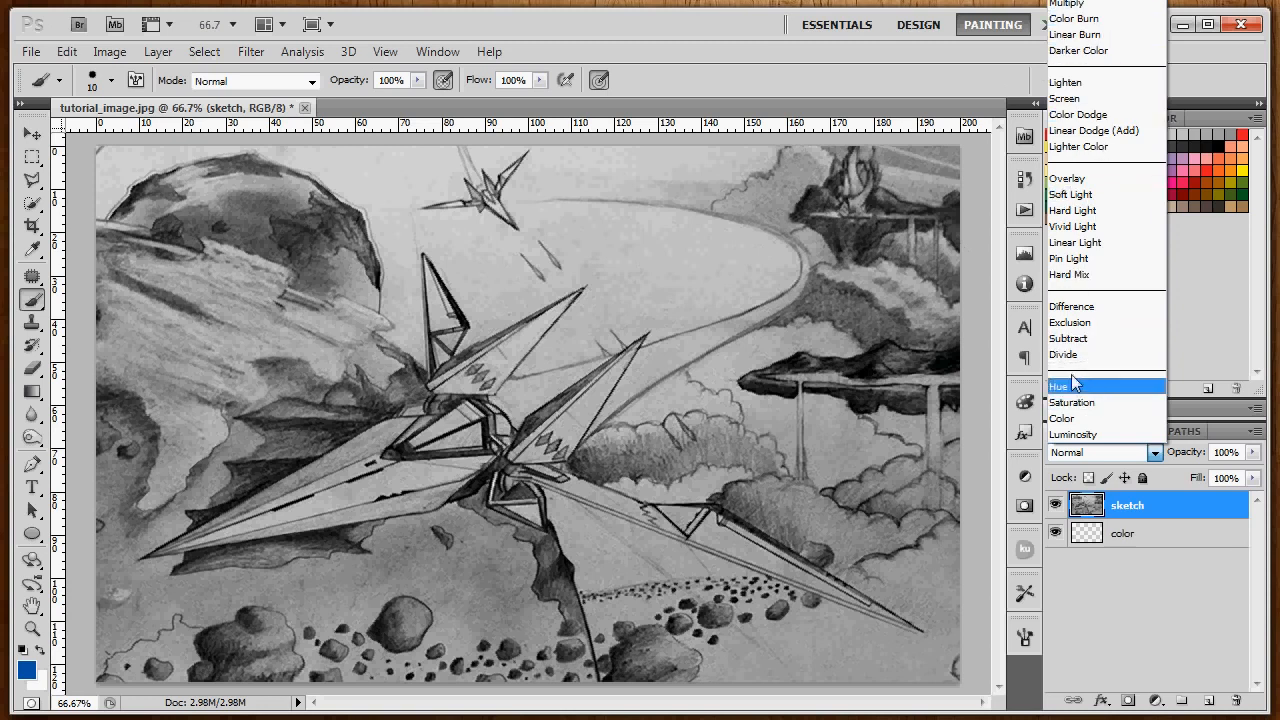
click(753, 44)
drag(735, 27, 698, 95)
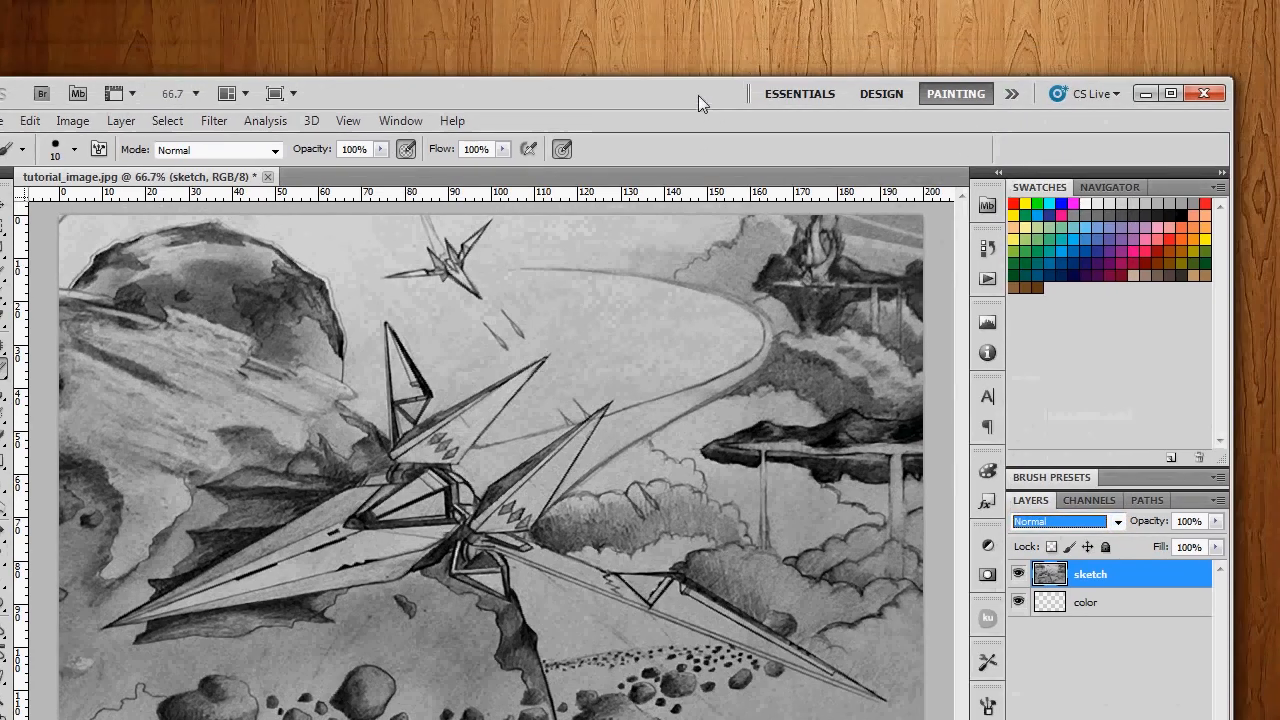
click(1117, 521)
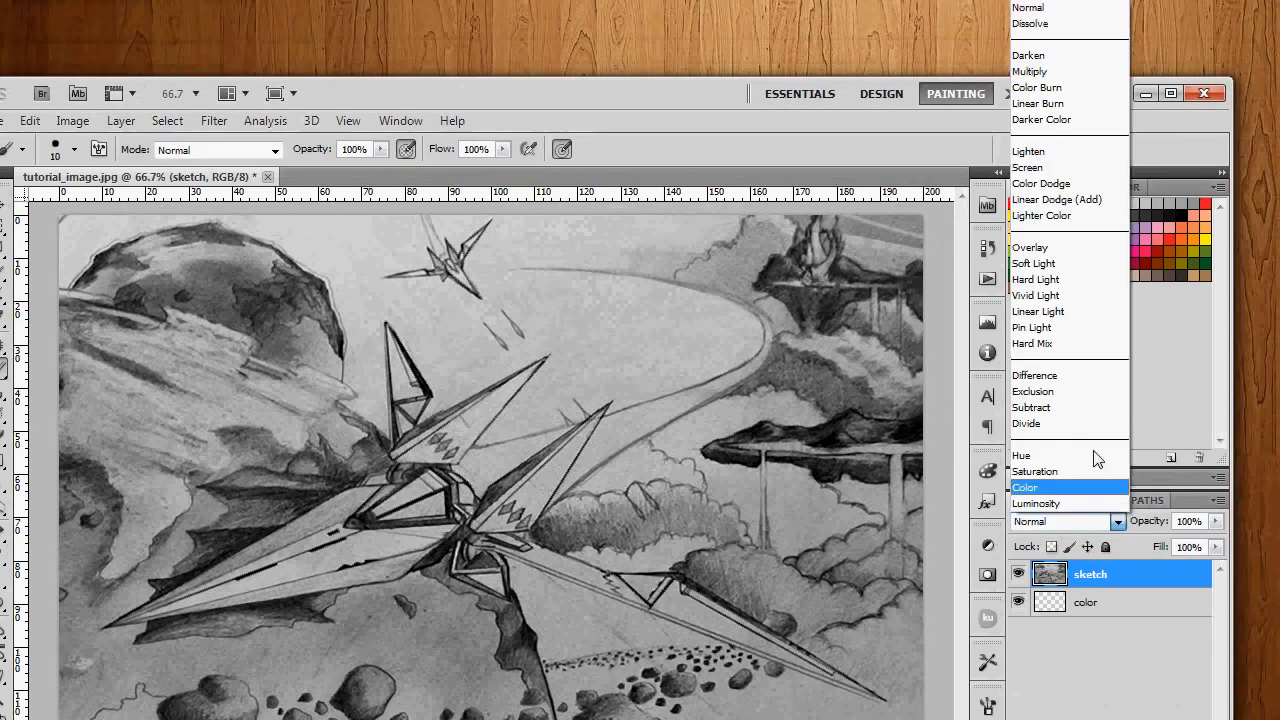
click(1037, 74)
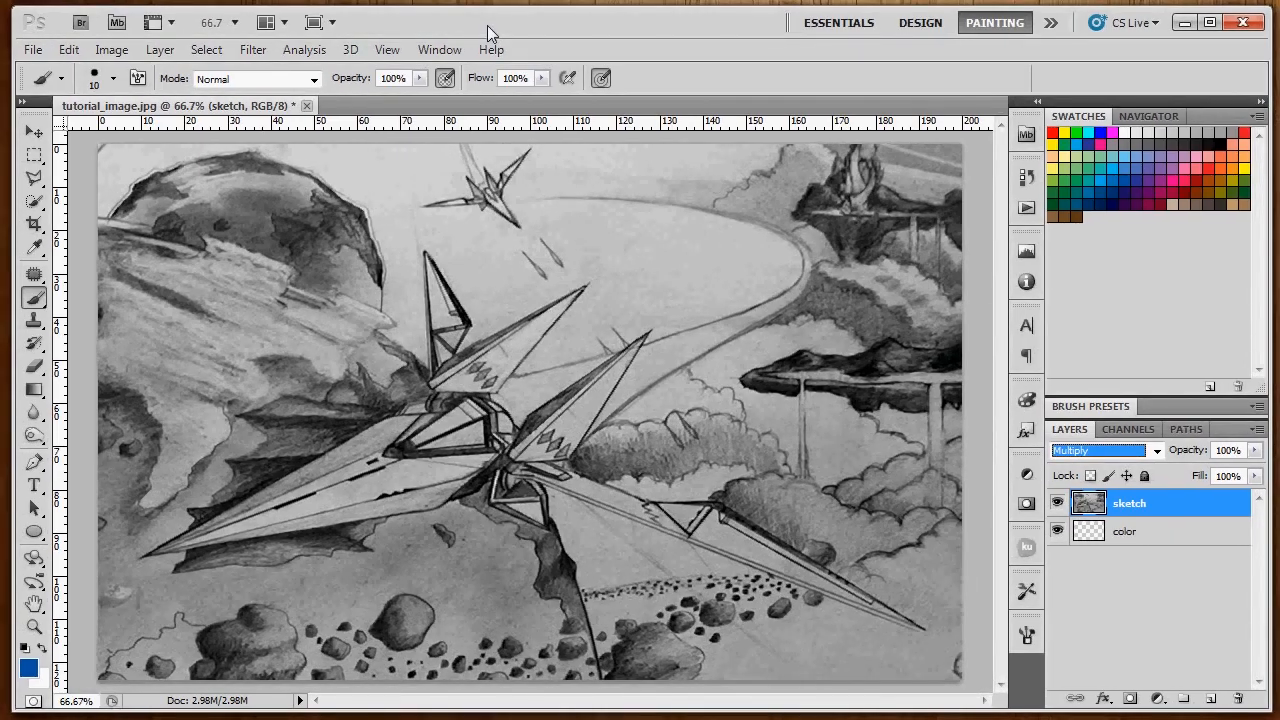
- Lock all properties of the sketch layer again
click(1143, 538)
click(1150, 507)
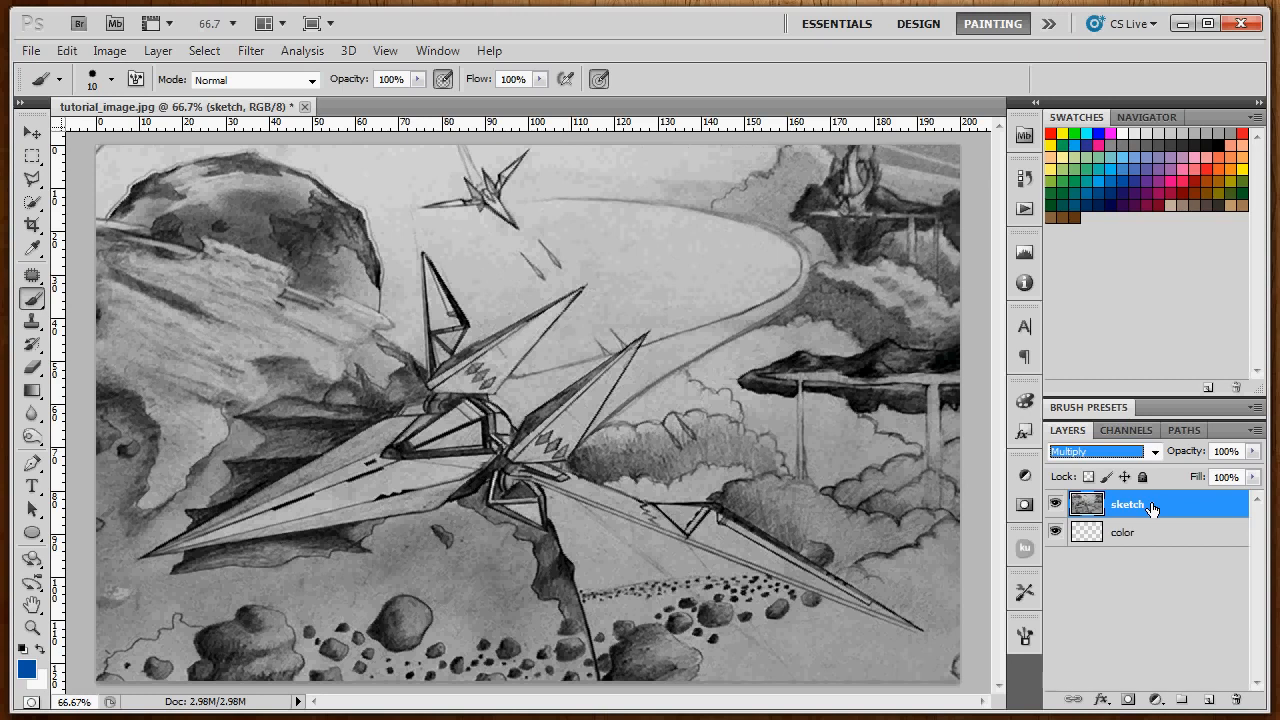
click(1156, 538)
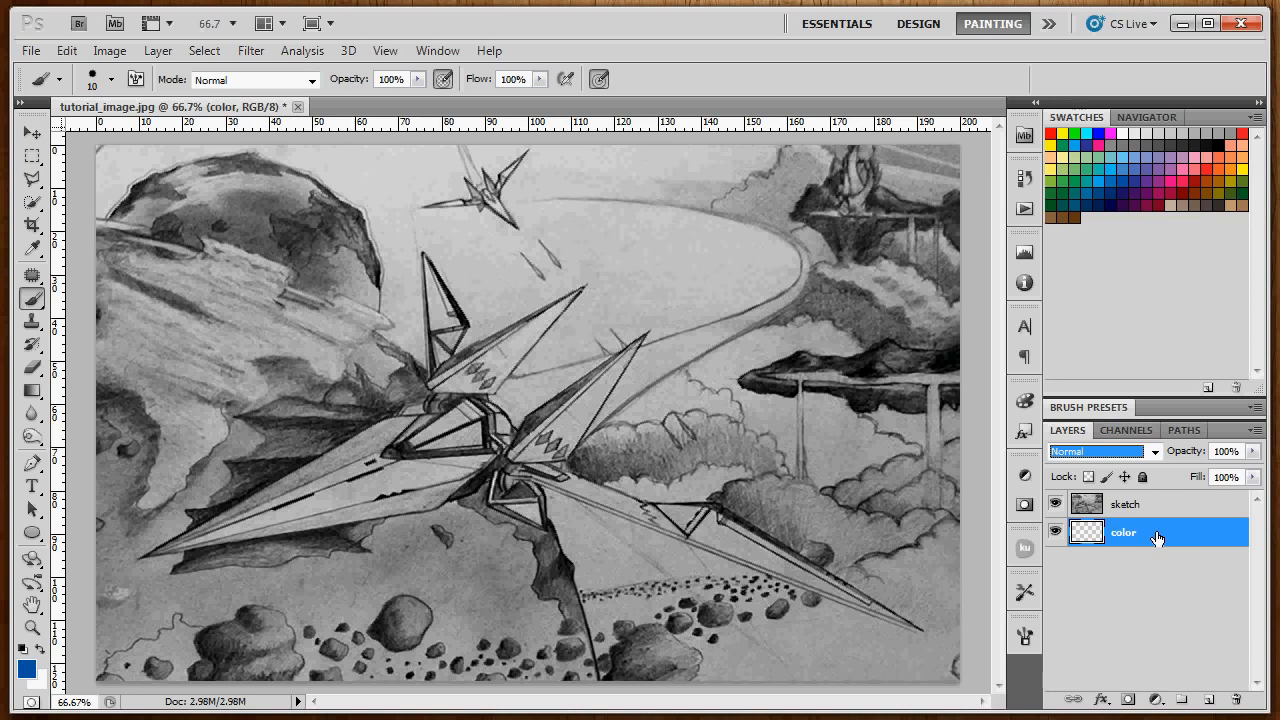
click(1167, 511)
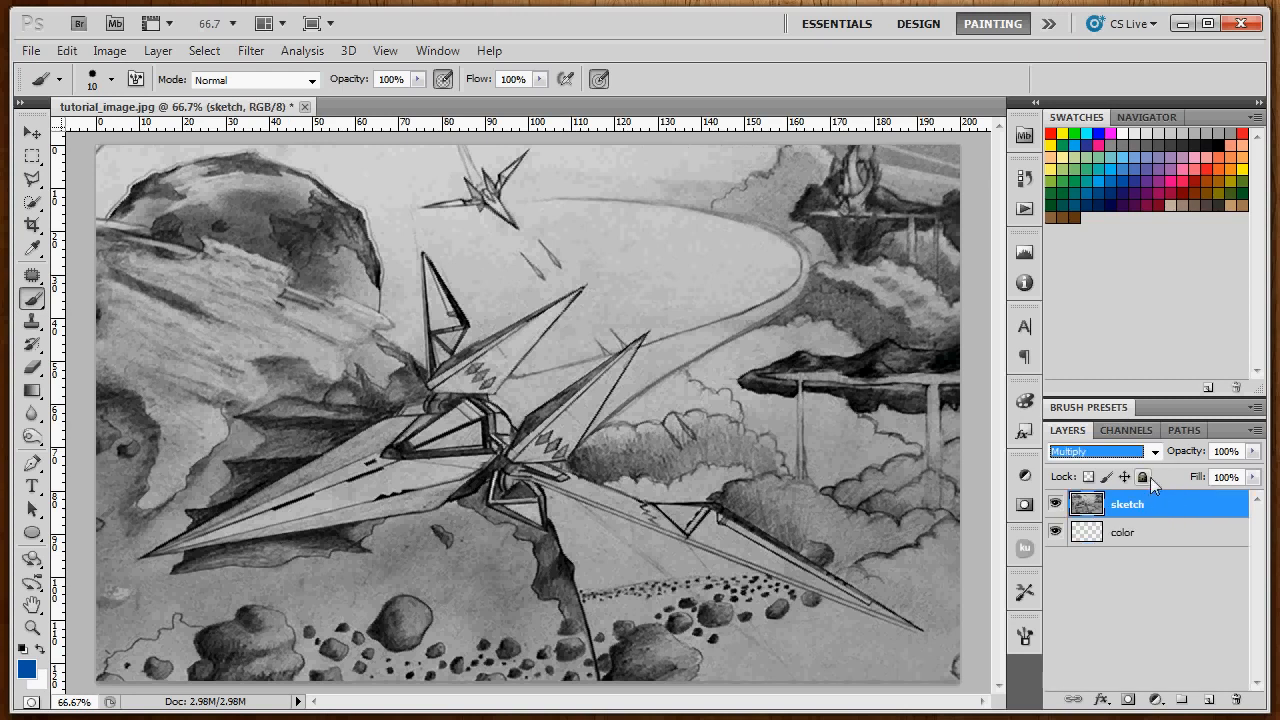
click(42, 135)
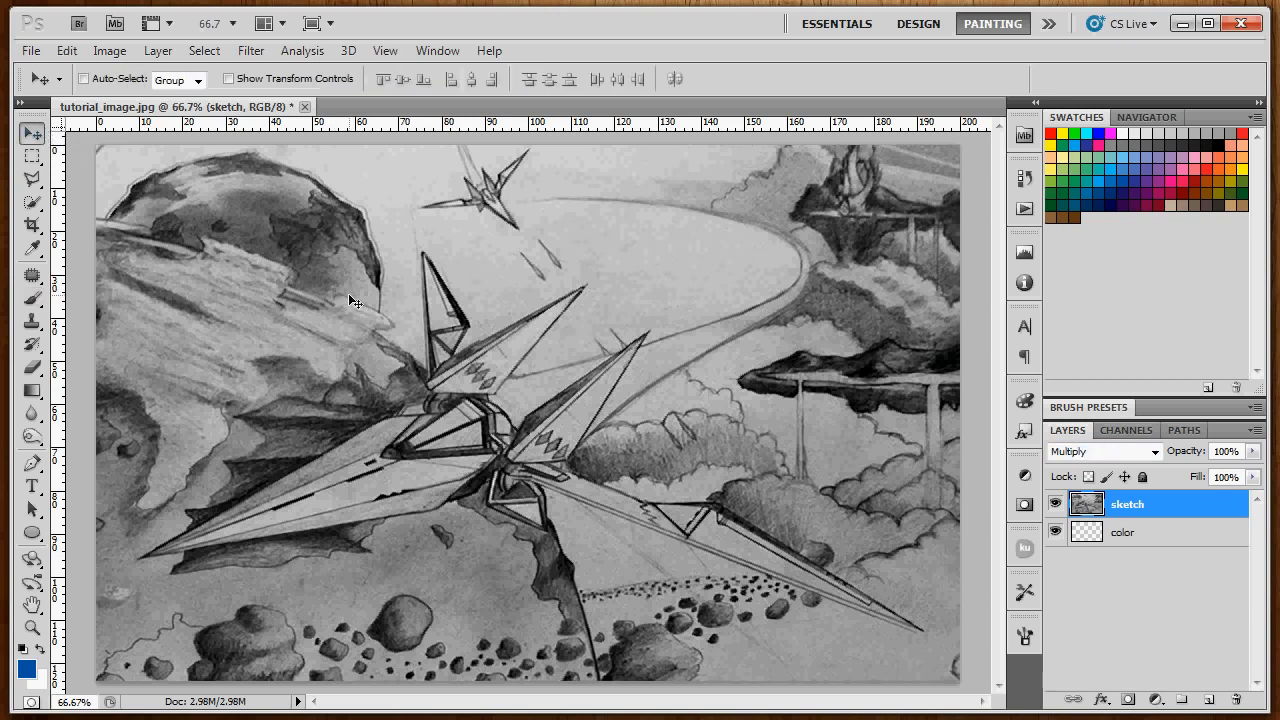
click(1143, 477)
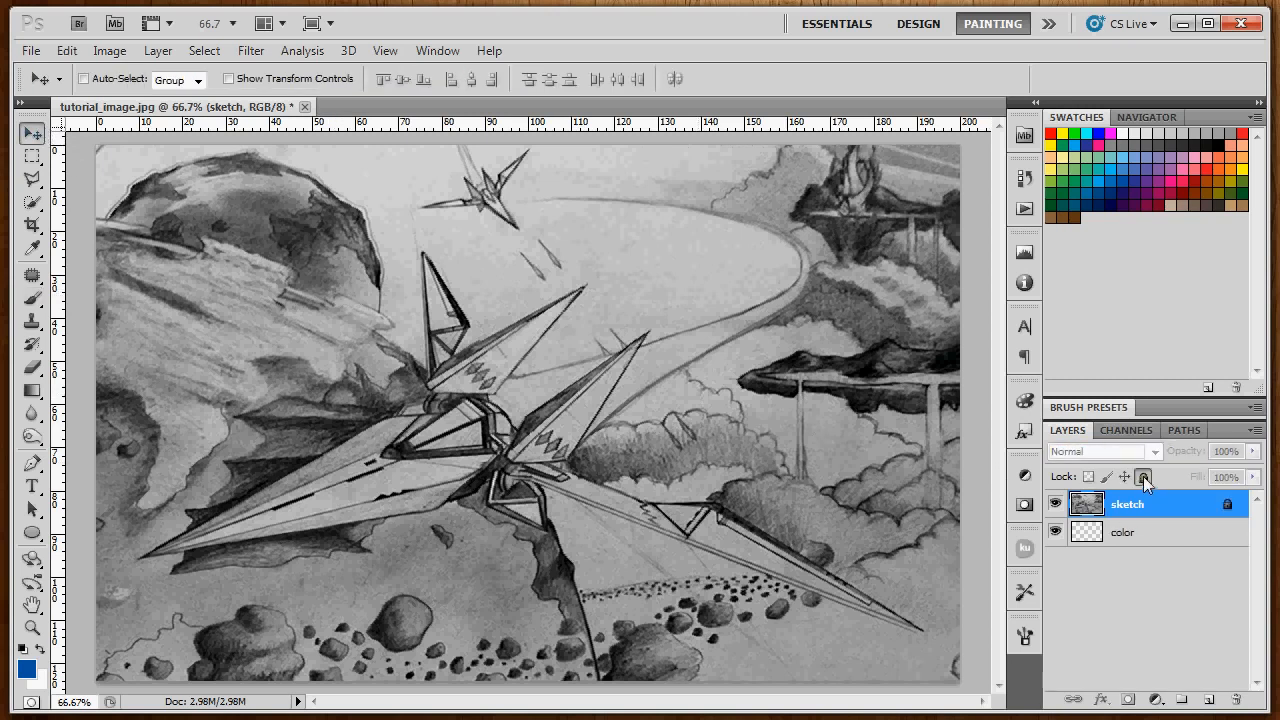
- Make the color layer active and choose the Brush tool with a purple swatch as foreground color
click(1141, 536)
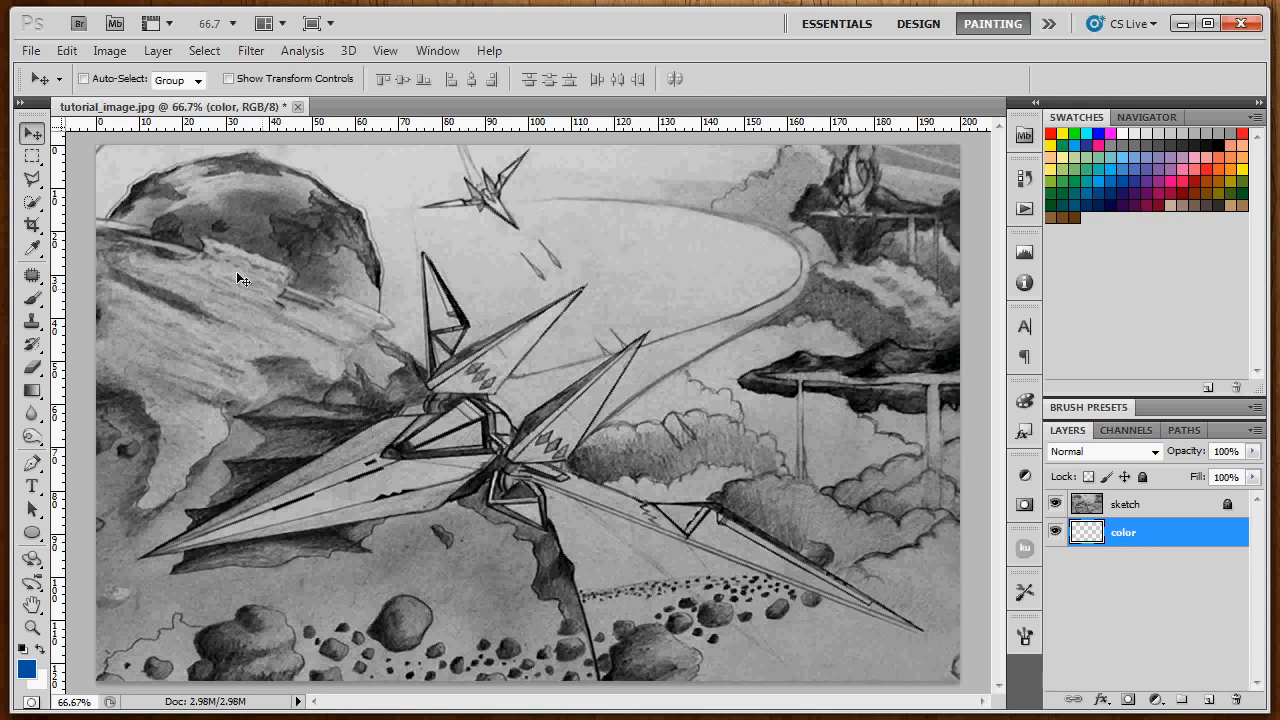
click(32, 297)
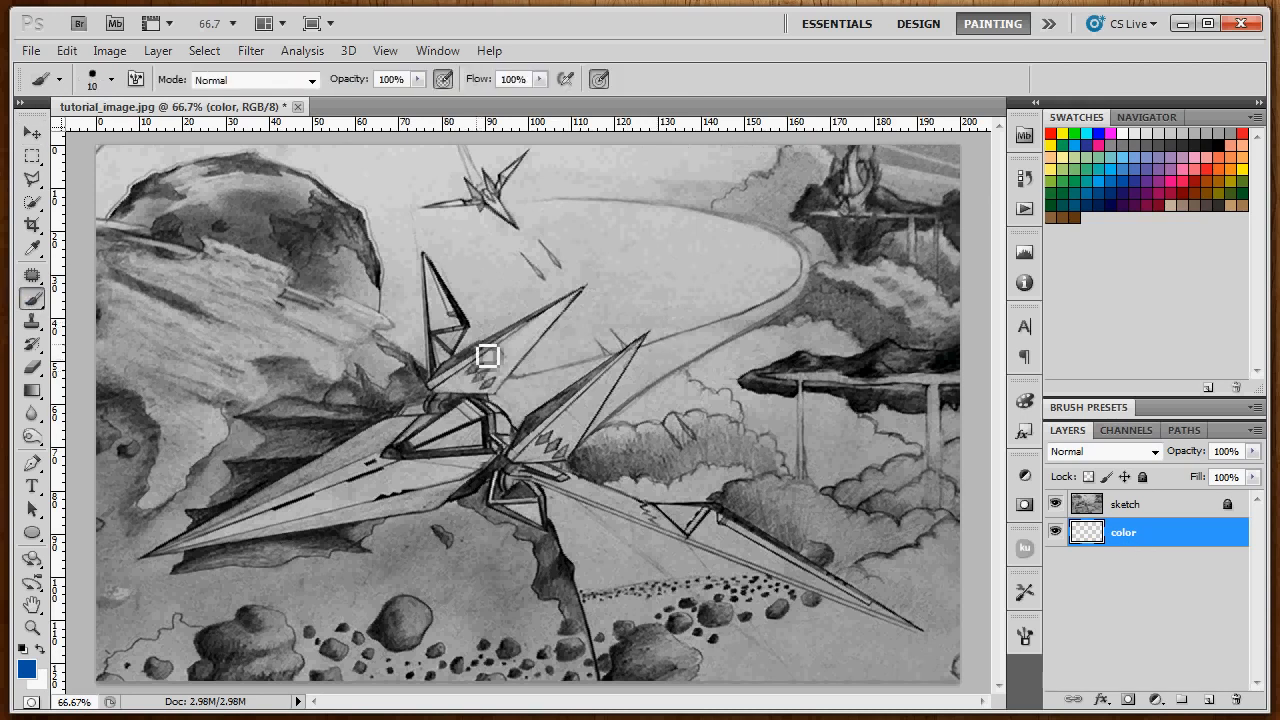
click(1162, 170)
- Scribble purple over the central ship on the color layer, then enlarge the brush to 70 px and cover the whole ship
mouse_move(255, 342)
mouse_down()
mouse_move(418, 597)
mouse_move(819, 375)
mouse_move(801, 402)
mouse_move(568, 492)
mouse_move(338, 388)
mouse_move(329, 427)
mouse_move(517, 494)
mouse_move(556, 471)
mouse_move(513, 540)
mouse_move(271, 530)
mouse_move(407, 386)
mouse_move(554, 475)
mouse_up()
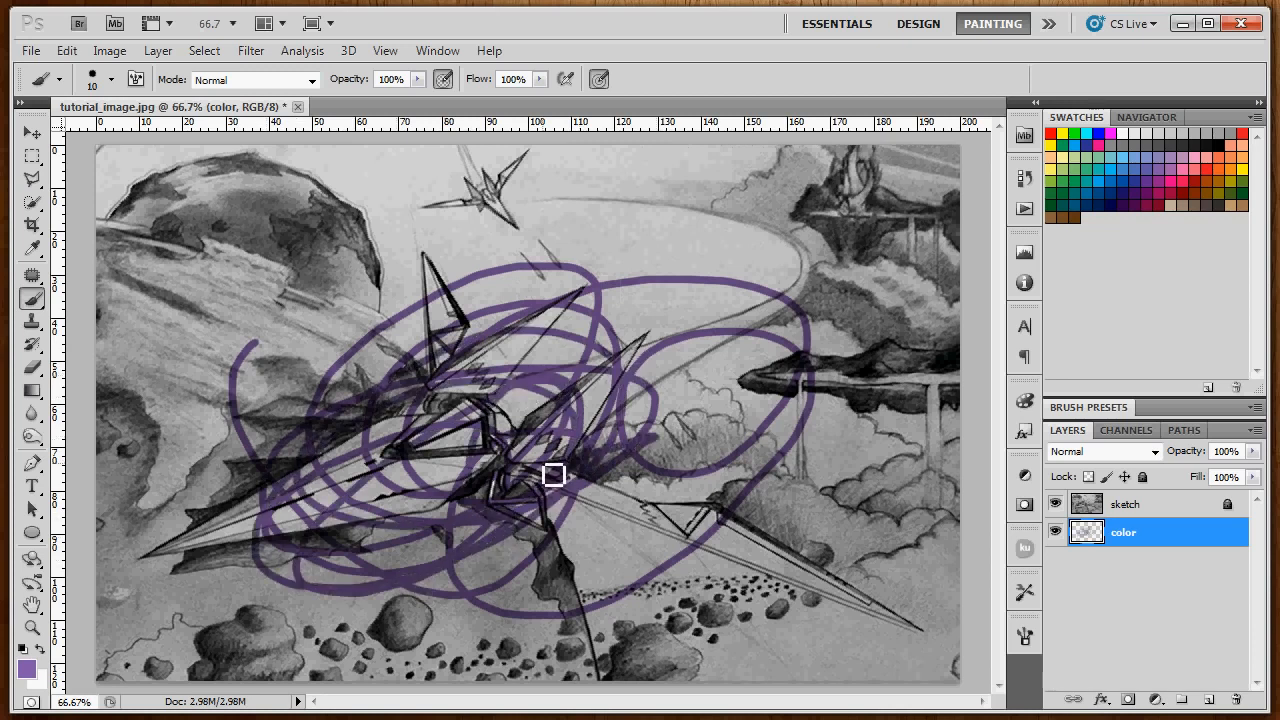
key(bracketright)
key(bracketright)
key(bracketright)
key(bracketright)
key(bracketright)
key(bracketright)
key(bracketright)
key(bracketright)
key(bracketright)
key(bracketright)
key(bracketright)
key(bracketright)
click(281, 512)
mouse_move(287, 456)
mouse_down()
mouse_move(395, 448)
mouse_move(146, 488)
mouse_move(126, 505)
mouse_move(185, 506)
mouse_move(300, 448)
mouse_move(233, 500)
mouse_move(374, 361)
mouse_move(452, 338)
mouse_move(444, 360)
mouse_move(397, 257)
mouse_move(555, 348)
mouse_move(500, 393)
mouse_move(568, 285)
mouse_move(546, 275)
mouse_move(535, 413)
mouse_move(496, 423)
mouse_move(630, 459)
mouse_move(789, 545)
mouse_up()
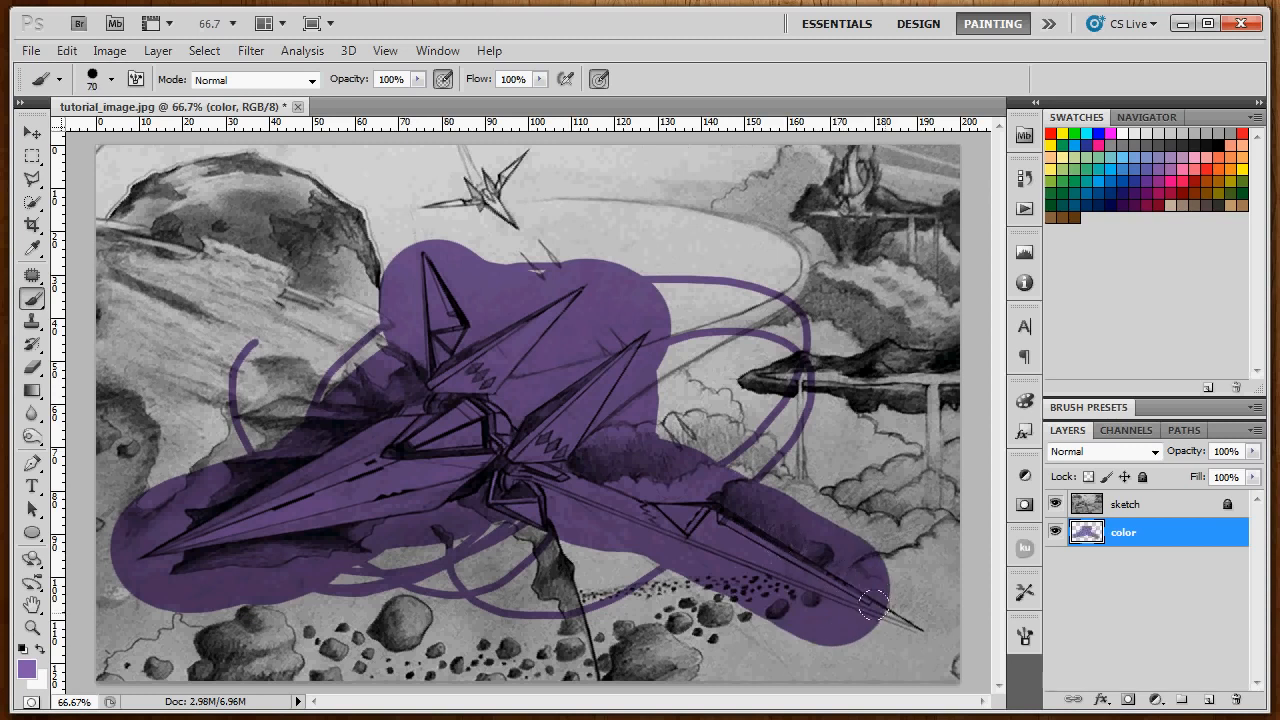
mouse_move(876, 606)
mouse_down()
mouse_move(907, 614)
mouse_move(613, 513)
mouse_move(226, 531)
mouse_up()
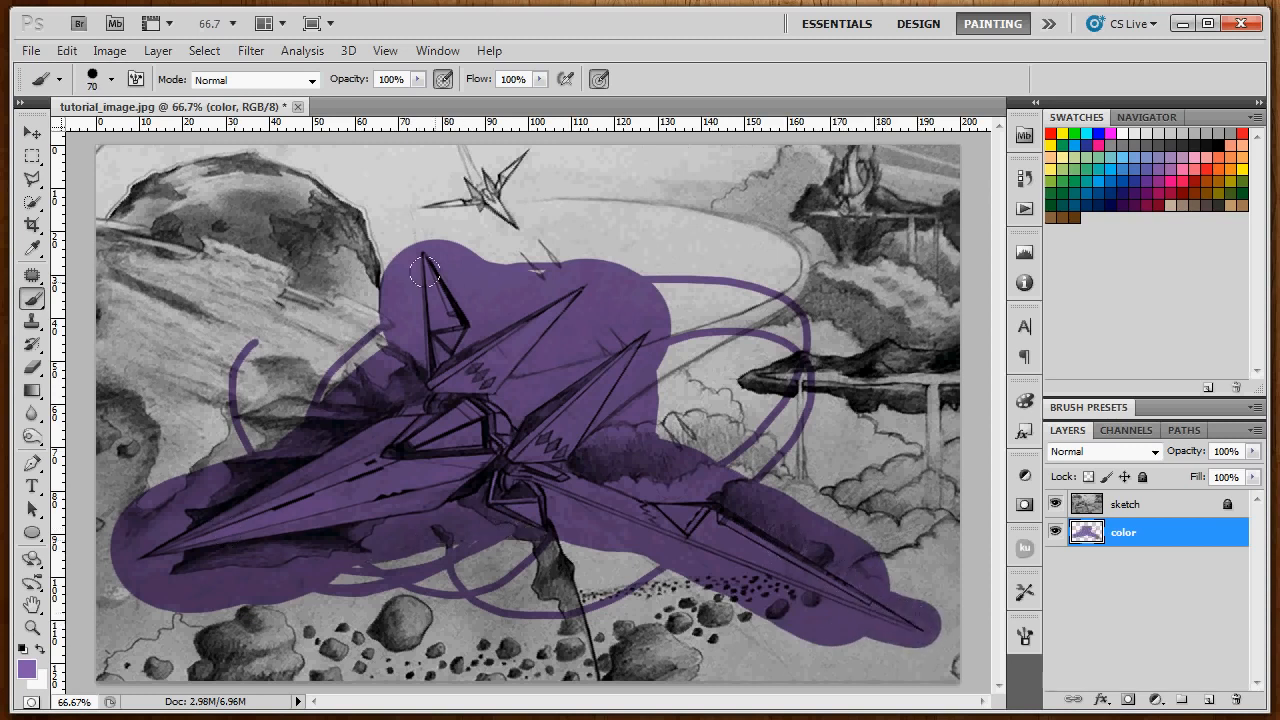
- Reduce the brush to 35 px and paint more purple around the tip of the ship's upper fin
key(bracketleft)
key(bracketleft)
key(bracketleft)
key(bracketleft)
mouse_move(414, 272)
mouse_down()
mouse_move(423, 234)
mouse_move(465, 287)
mouse_move(566, 284)
mouse_move(539, 281)
mouse_move(509, 301)
mouse_up()
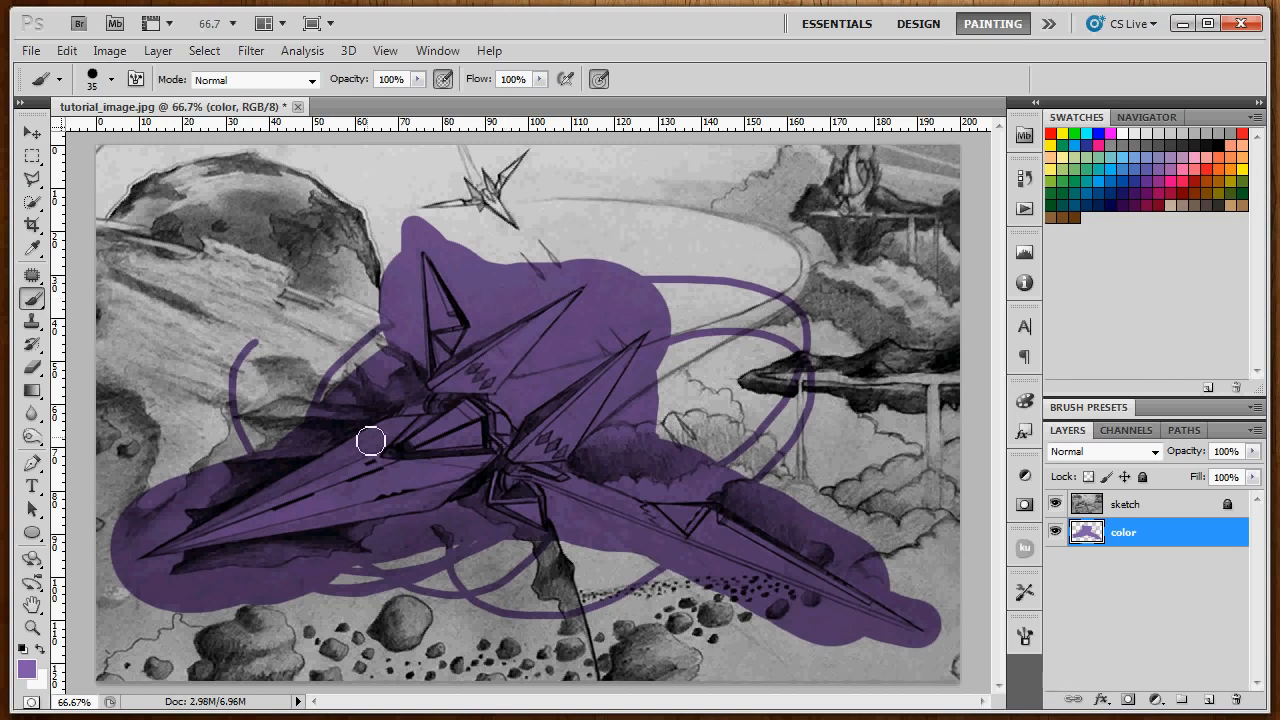
- Undo all the purple brush strokes on the color layer
key(ctrl+alt+z)
key(ctrl+alt+z)
key(ctrl+alt+z)
key(ctrl+alt+z)
key(ctrl+alt+z)
key(ctrl+alt+z)
key(ctrl+alt+z)
key(ctrl+alt+z)
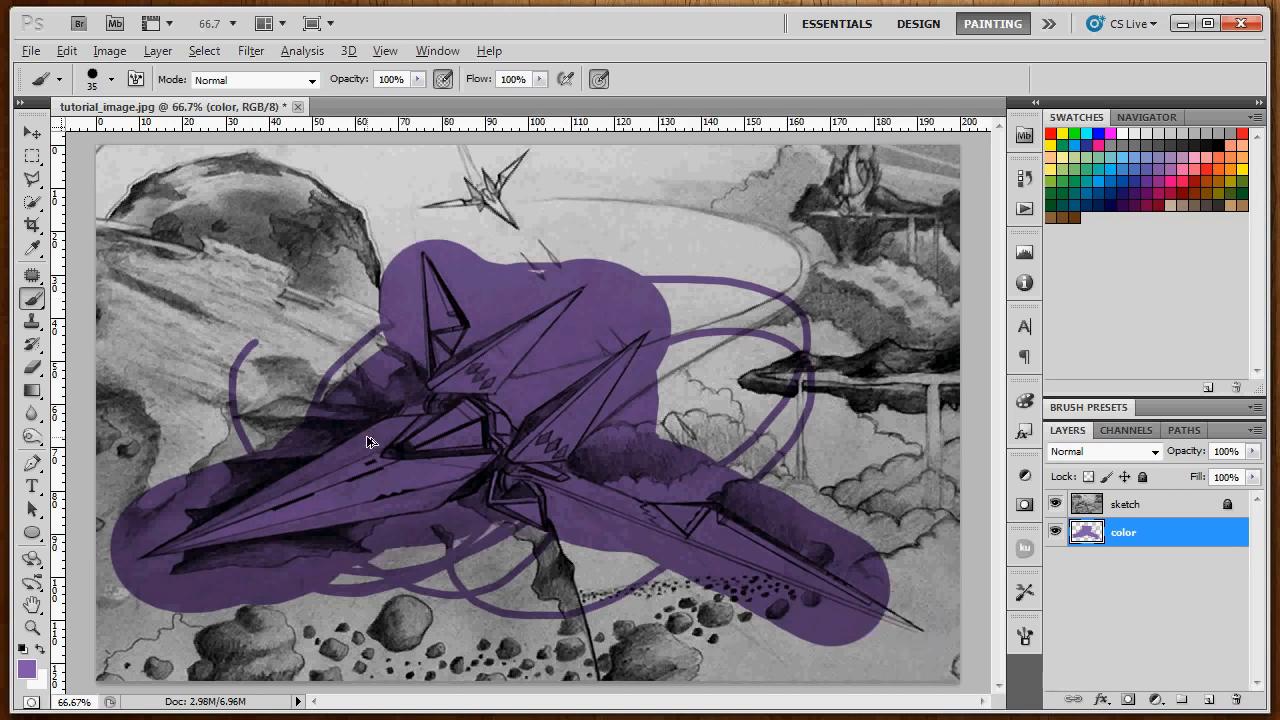
click(1151, 531)
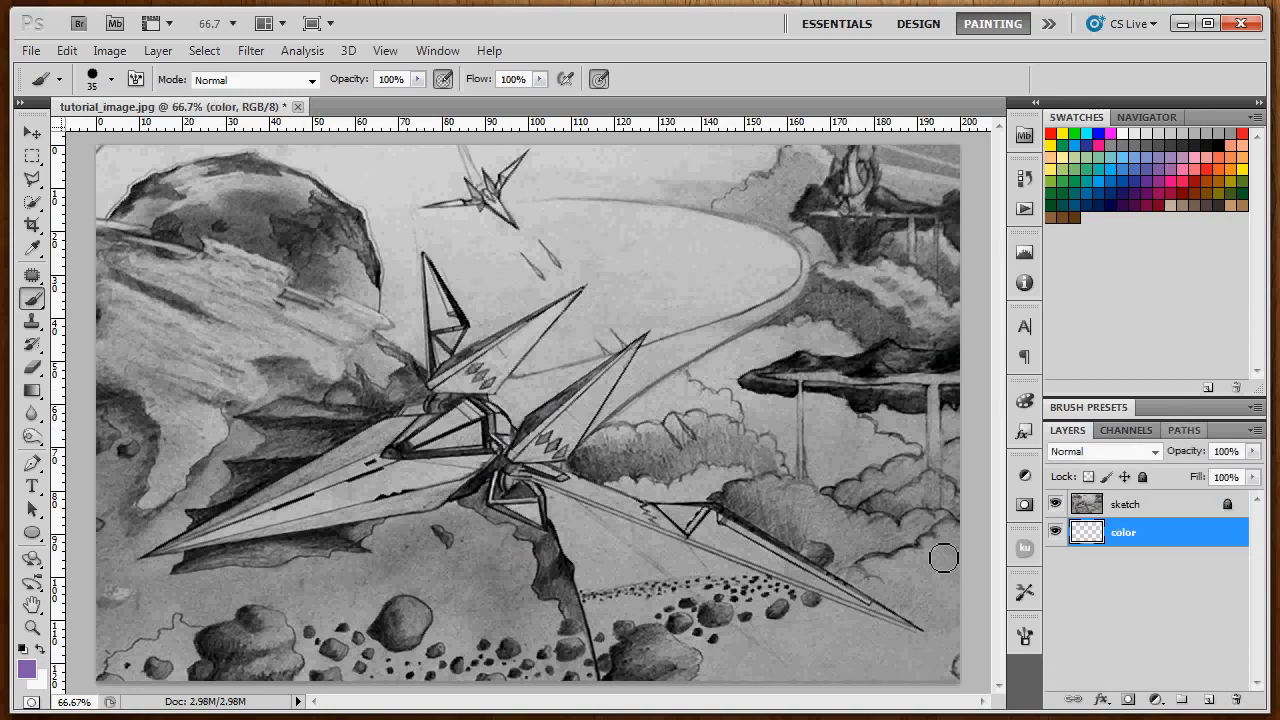
- Outline the right upper fin of the central ship with the Polygonal Lasso tool, following its pencil edges
scroll(690, 461, up, 2)
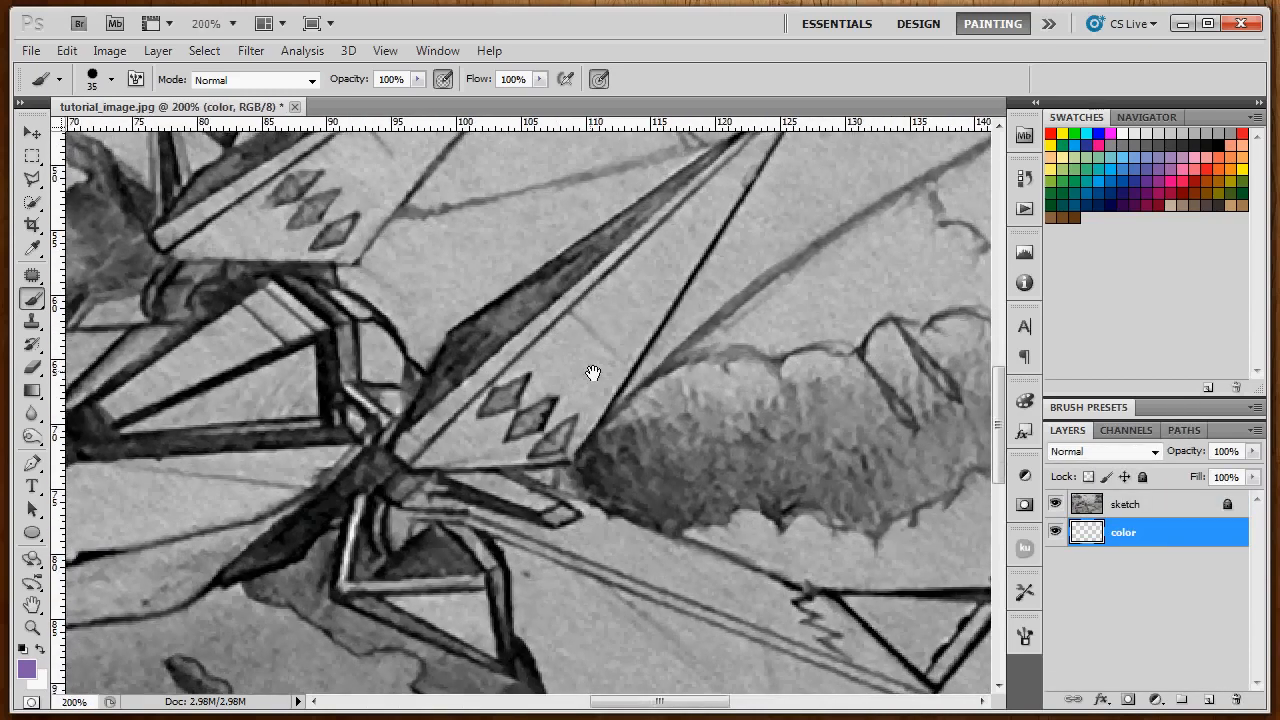
mouse_move(593, 373)
mouse_down()
mouse_move(514, 437)
mouse_move(491, 420)
mouse_up()
key(l)
drag(500, 345, 453, 392)
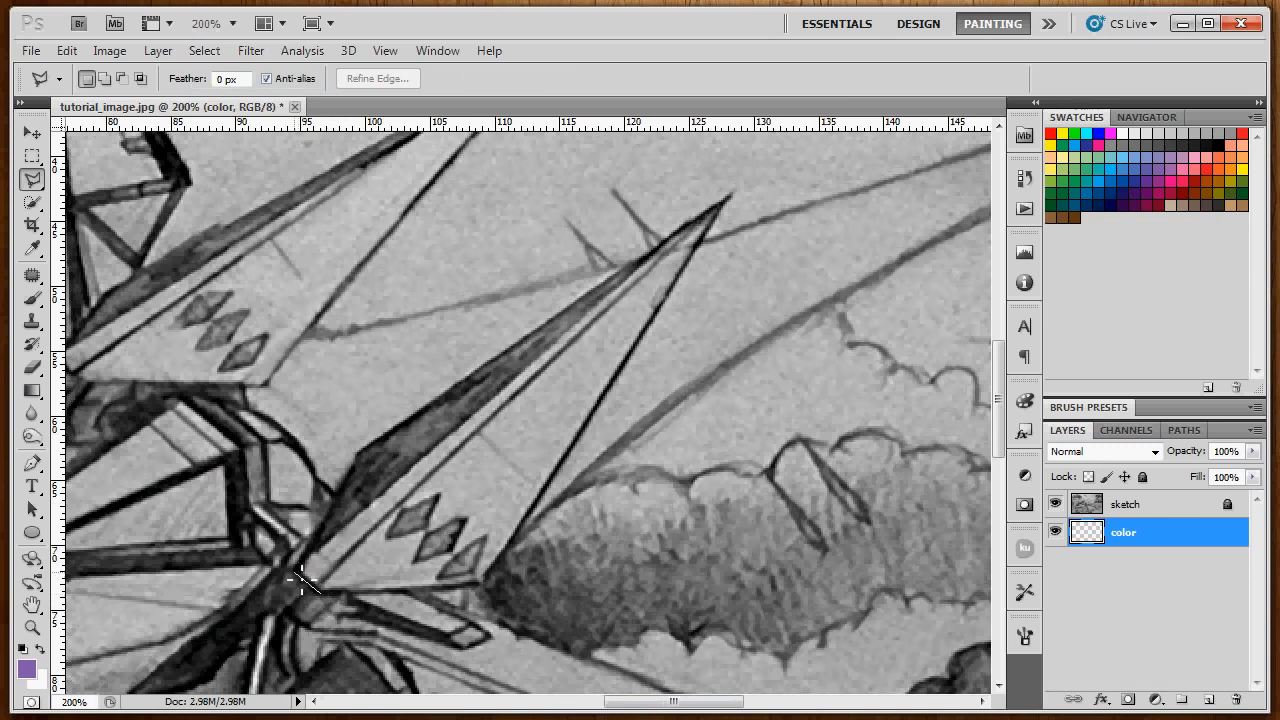
click(358, 452)
click(689, 224)
double_click(320, 591)
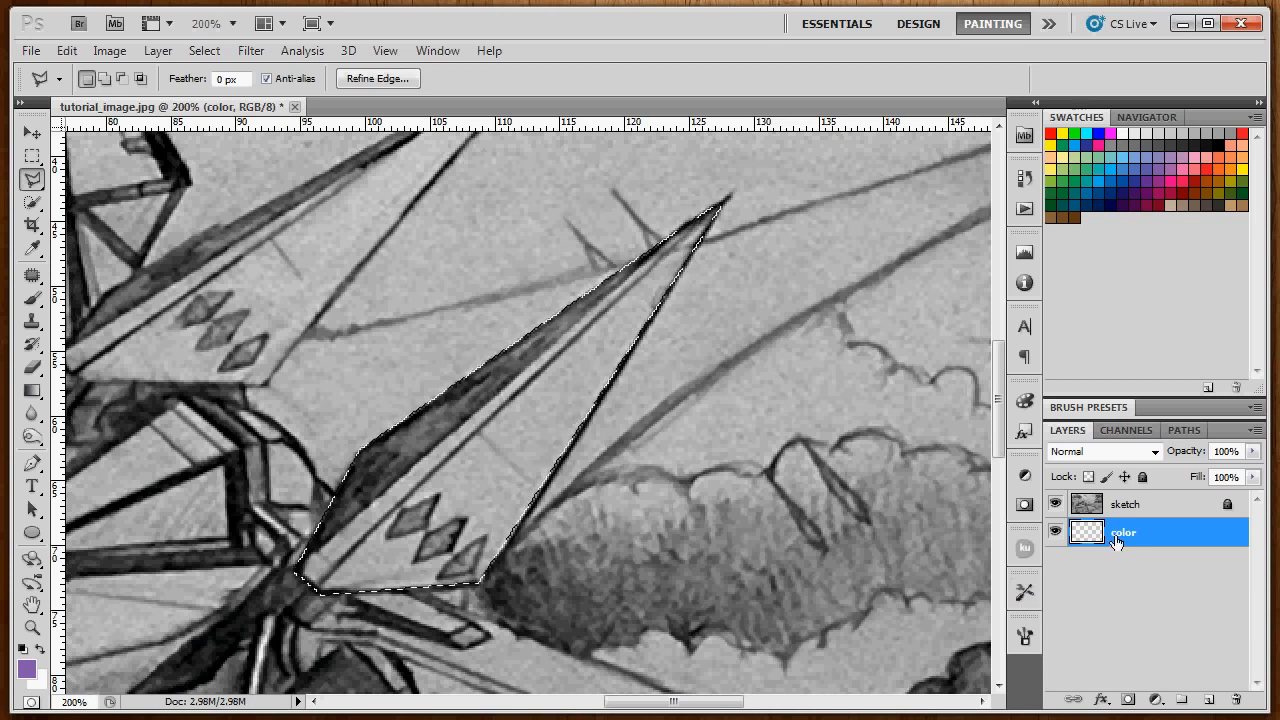
- Fill the selected fin with the purple foreground color on the color layer and deselect it
key(alt+BackSpace)
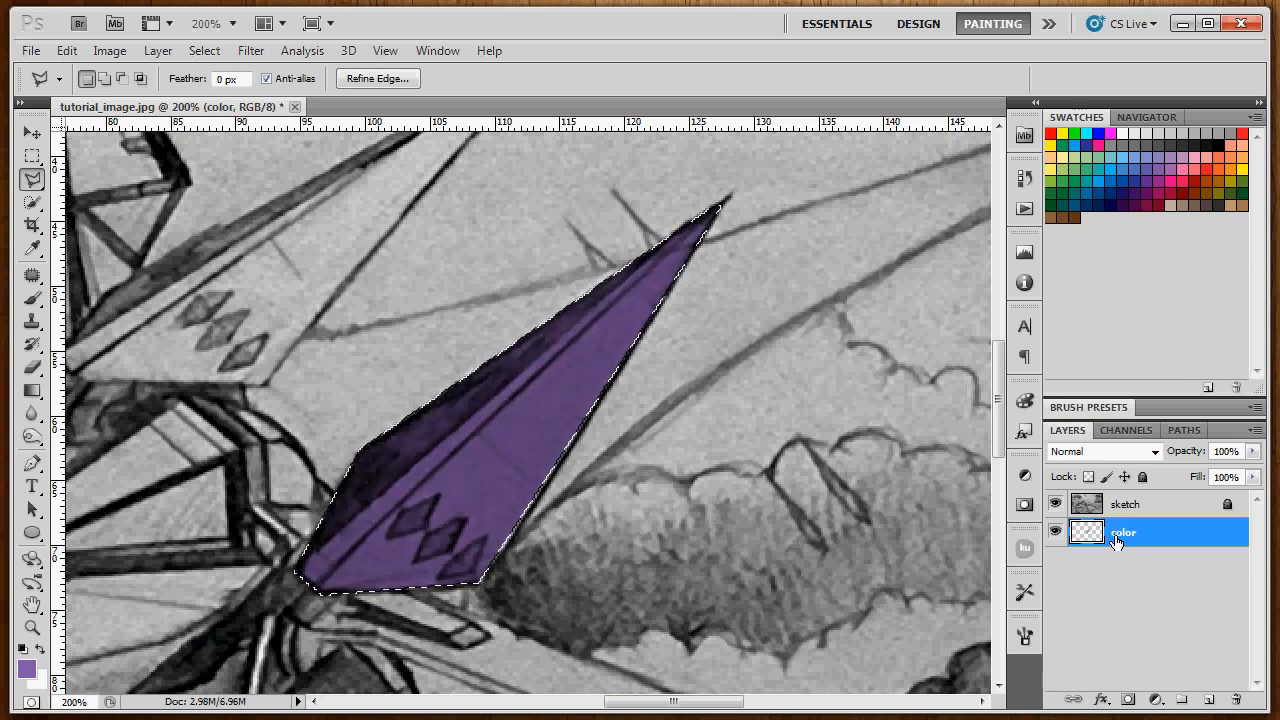
key(ctrl+d)
drag(585, 526, 656, 517)
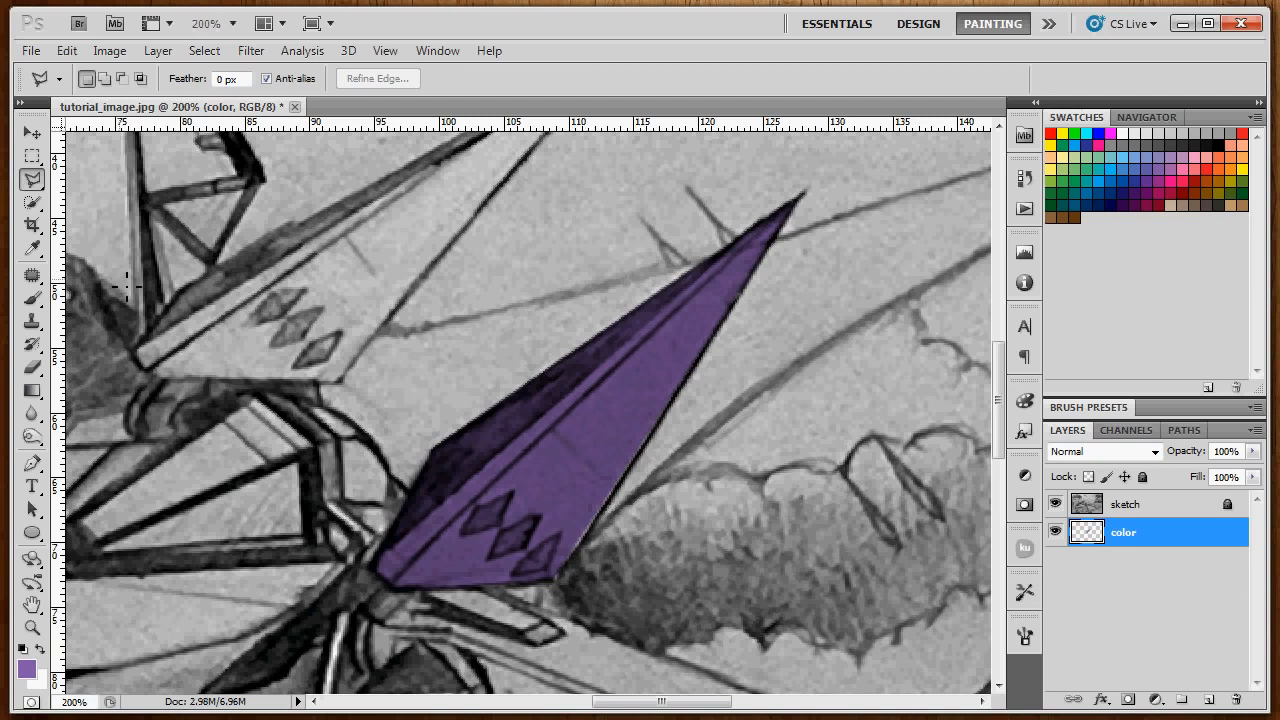
- Step back through the fin's deselection and purple fill, and reapply both
key(ctrl+alt+z)
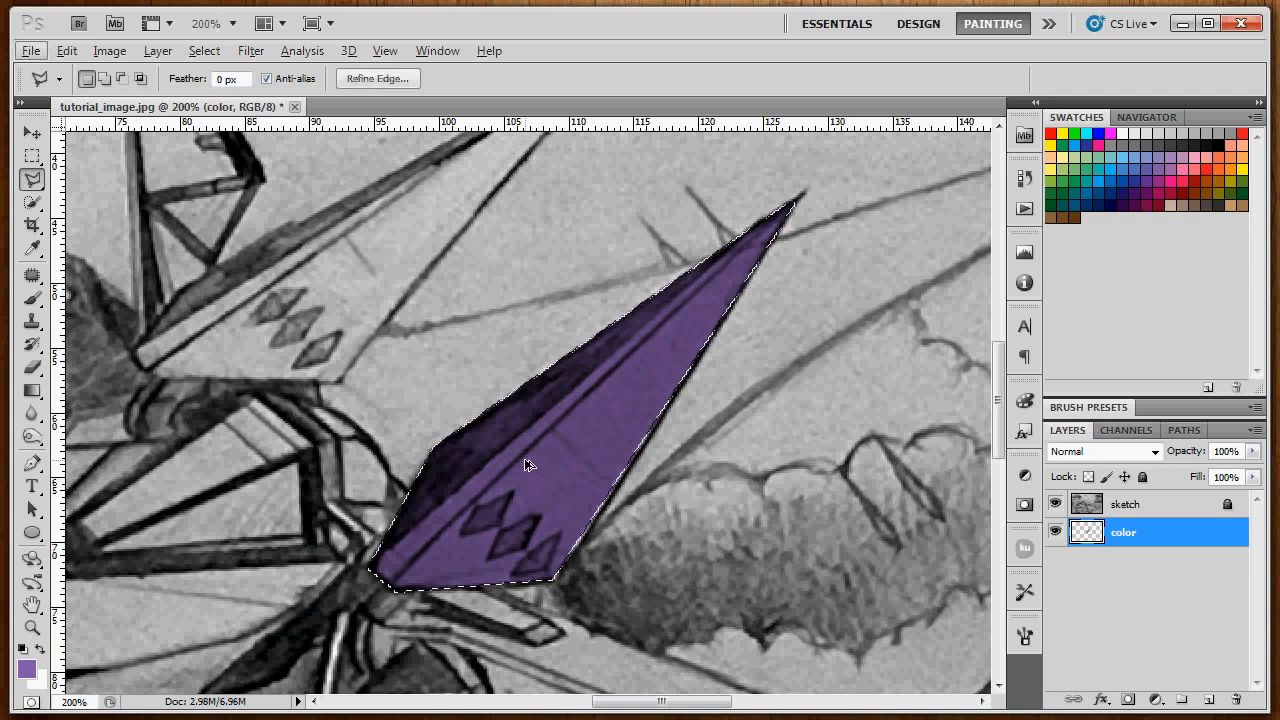
key(ctrl+d)
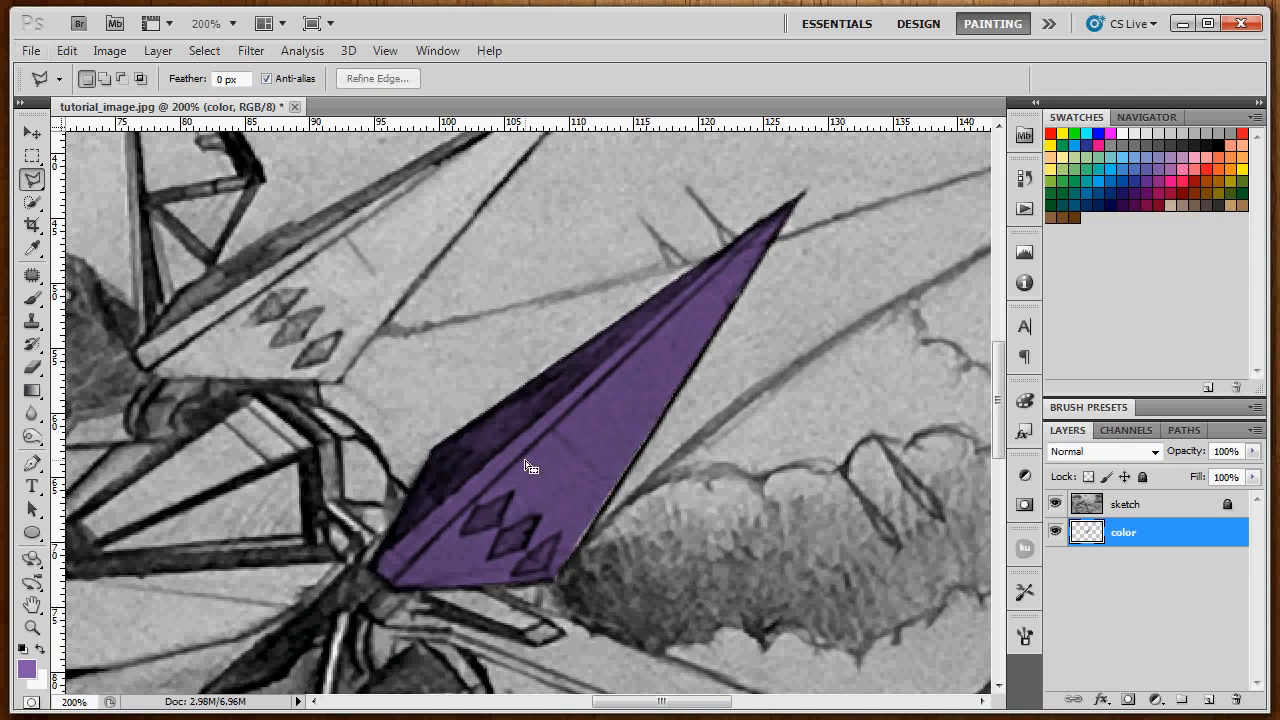
key(ctrl+alt+z)
key(ctrl+alt+z)
key(ctrl+shift+z)
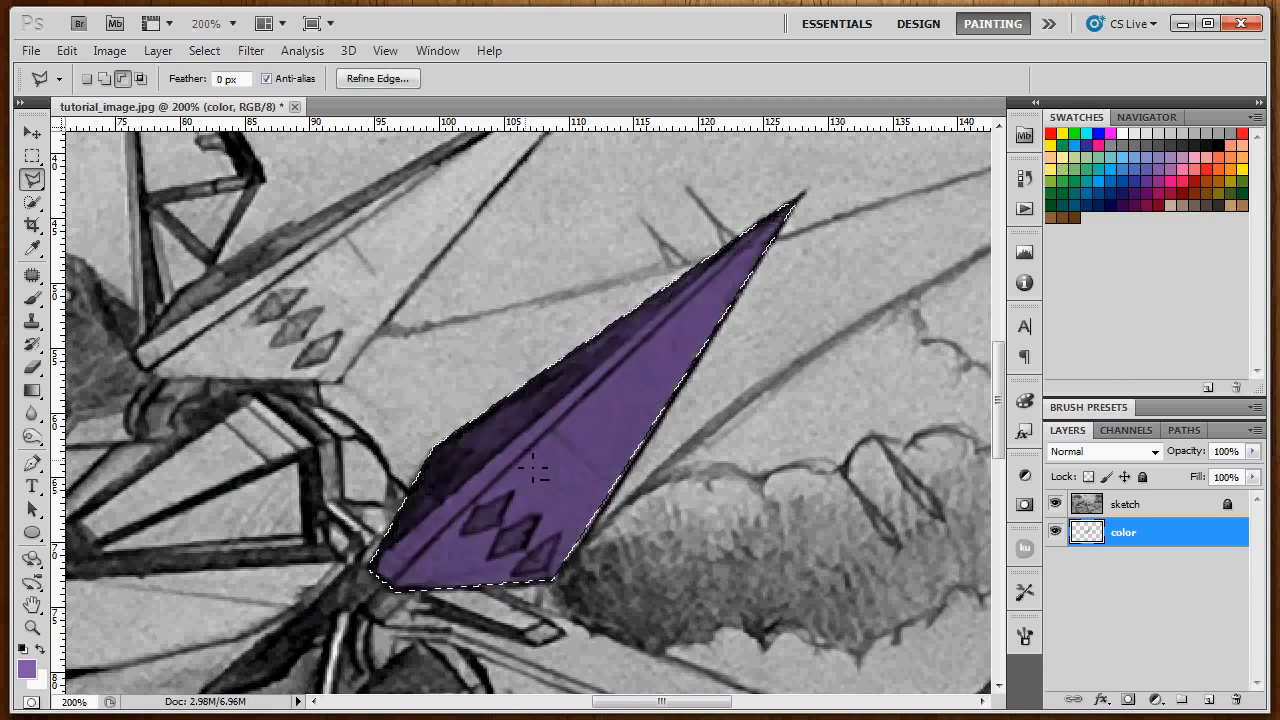
key(ctrl+d)
mouse_move(531, 466)
mouse_down()
mouse_move(649, 429)
mouse_move(702, 514)
mouse_move(508, 402)
mouse_up()
key(b)
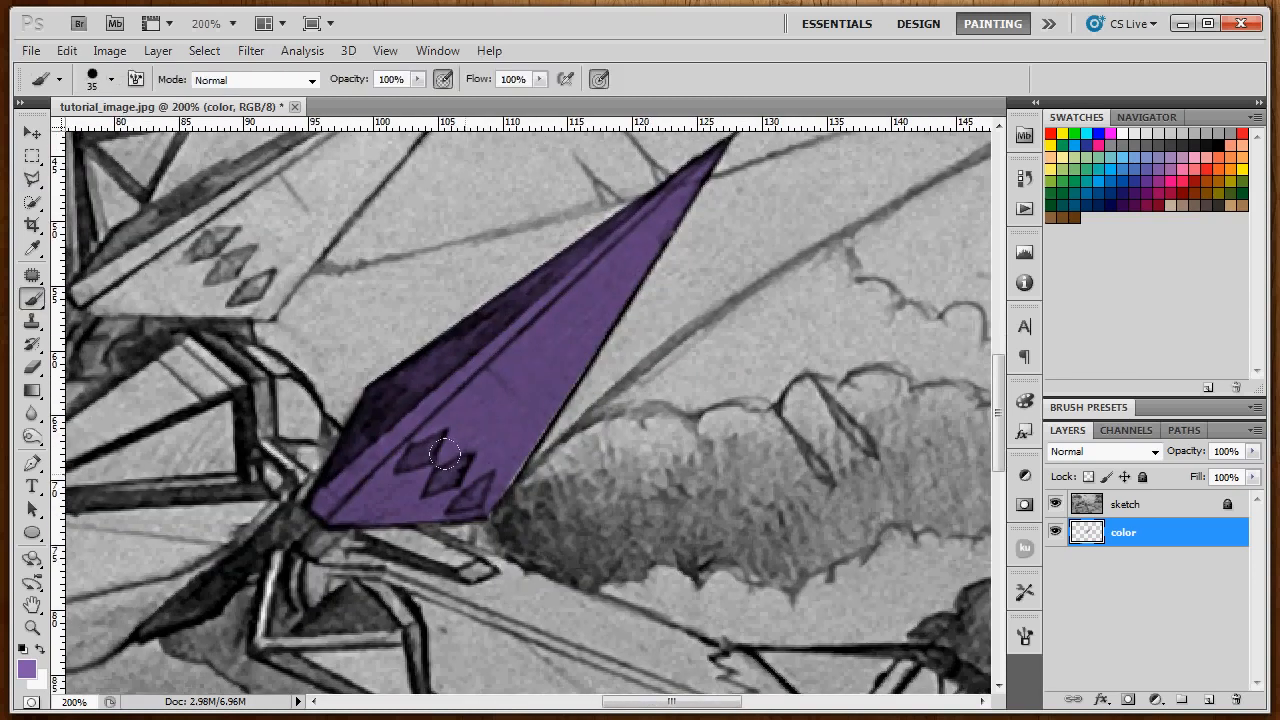
drag(467, 453, 505, 397)
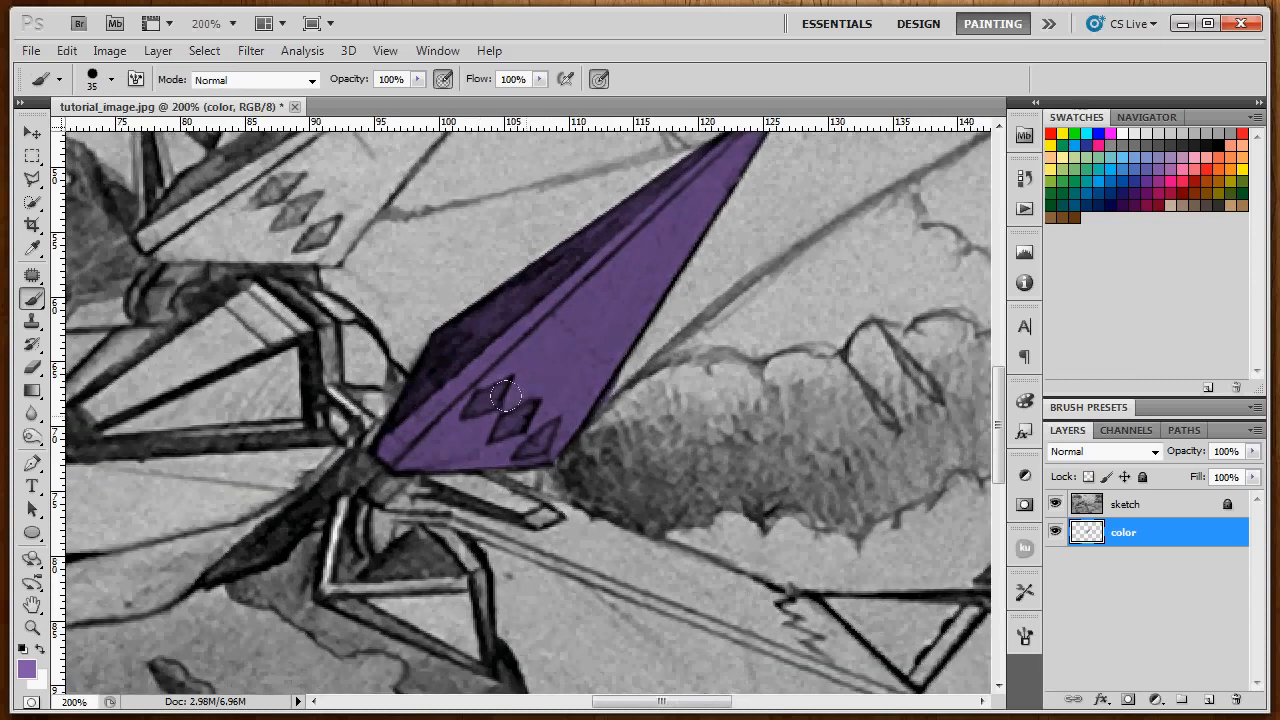
- Outline the ship's long pointed front hull with the Polygonal Lasso tool, keeping the cockpit outside the selection
scroll(491, 414, down, 3)
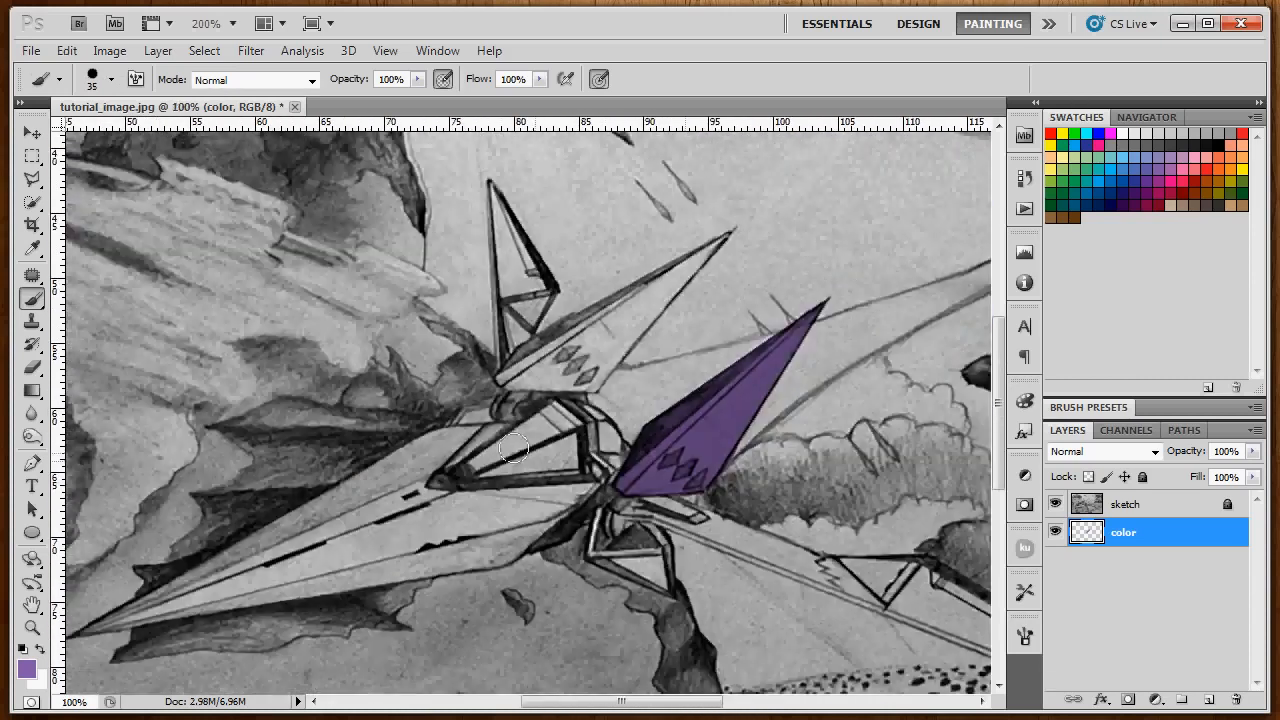
scroll(694, 314, up, 1)
scroll(126, 217, left, 3)
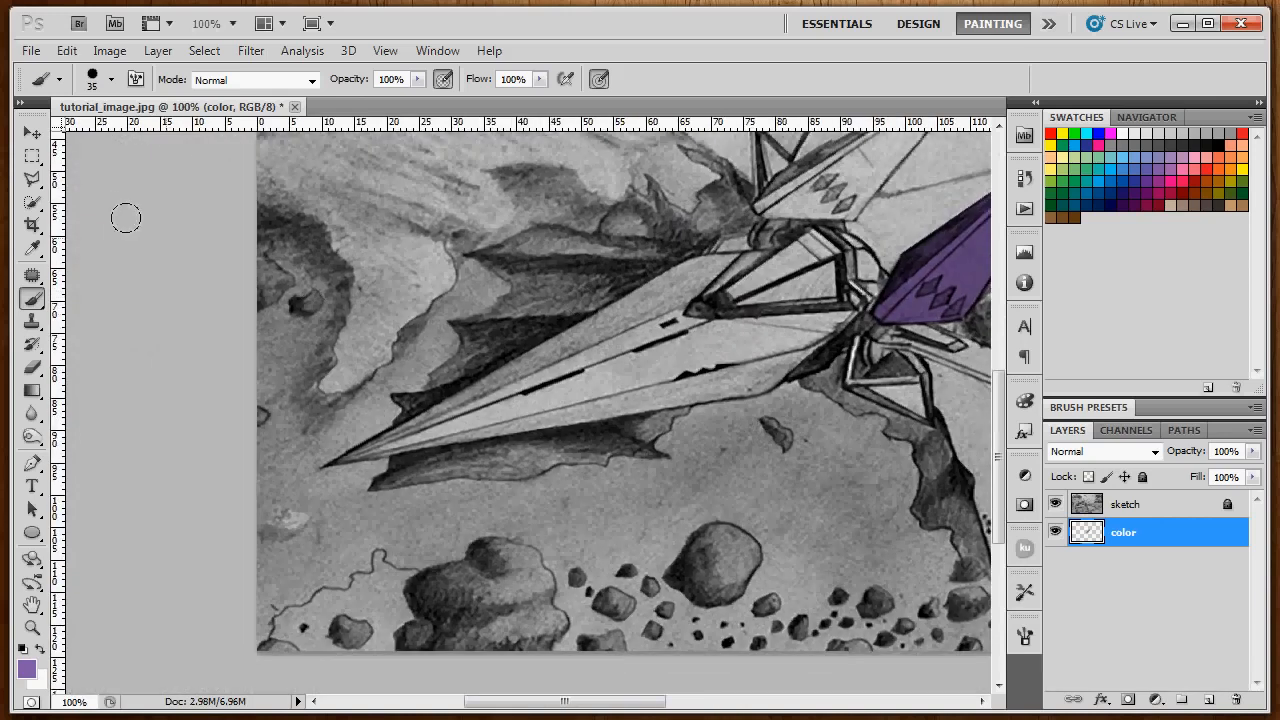
click(32, 178)
key(ctrl+plus)
scroll(190, 495, left, 1)
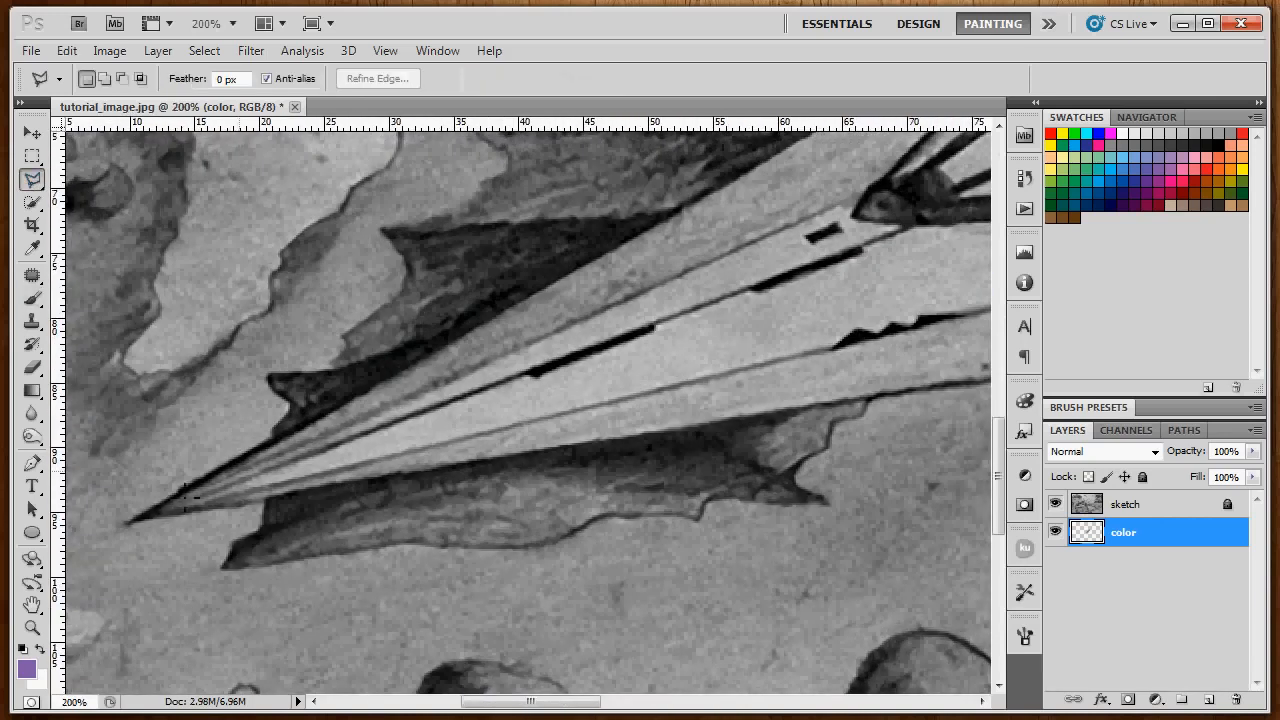
click(150, 518)
drag(534, 329, 349, 477)
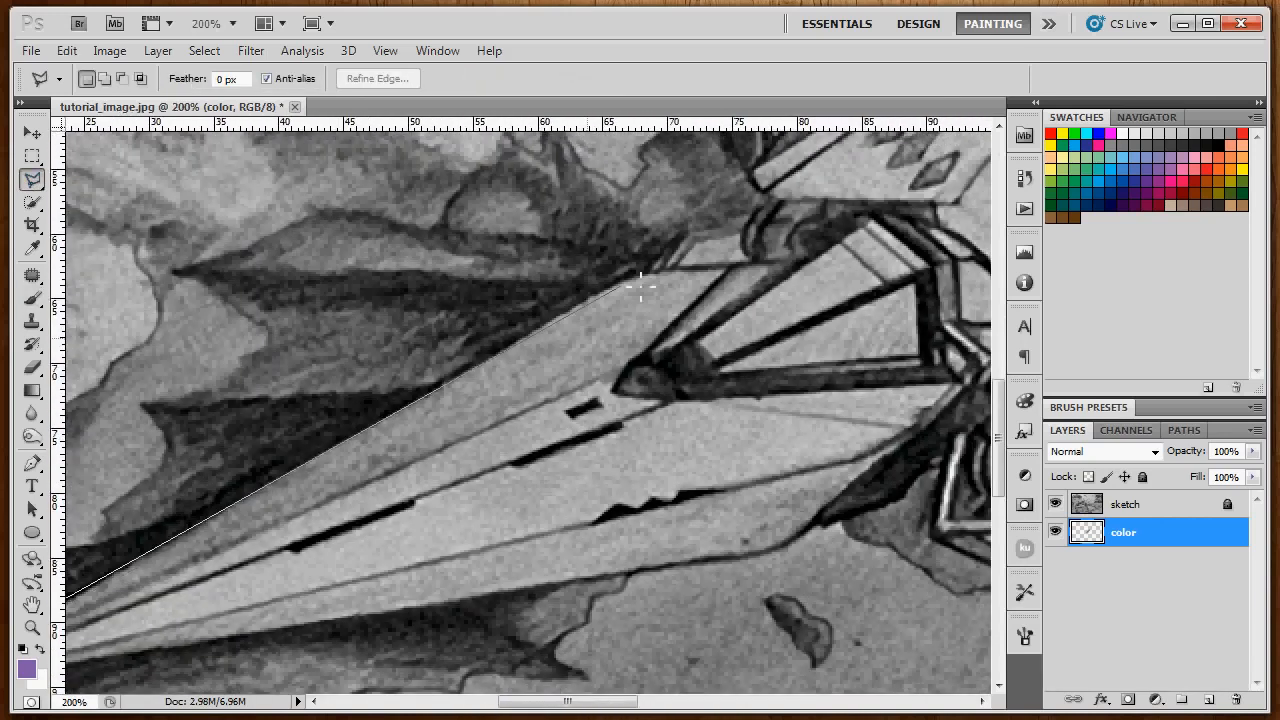
click(624, 277)
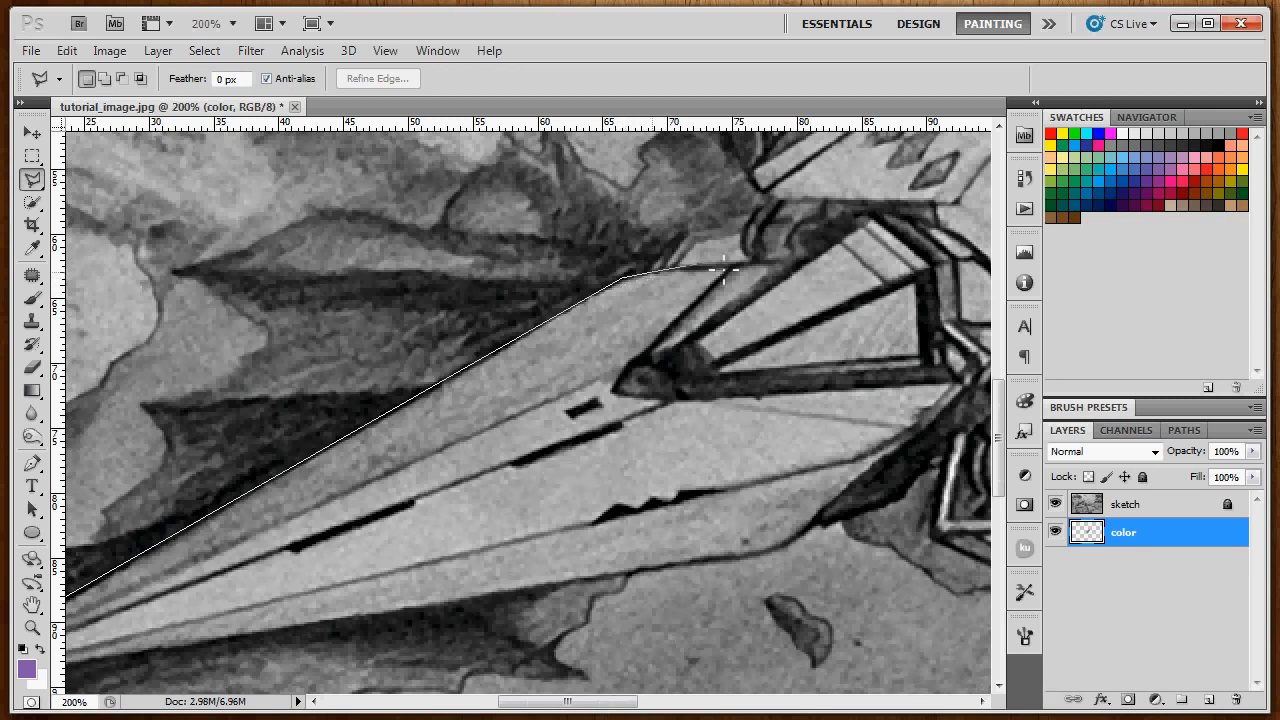
click(727, 265)
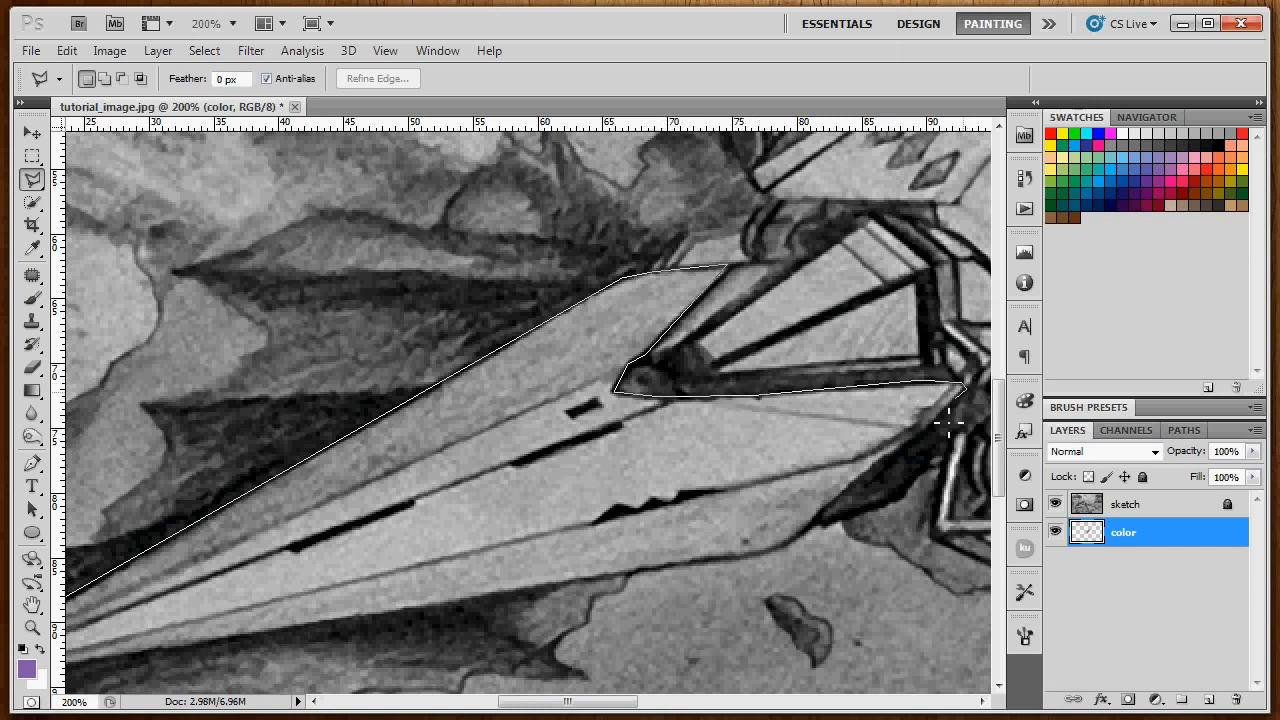
click(816, 519)
drag(612, 571, 954, 476)
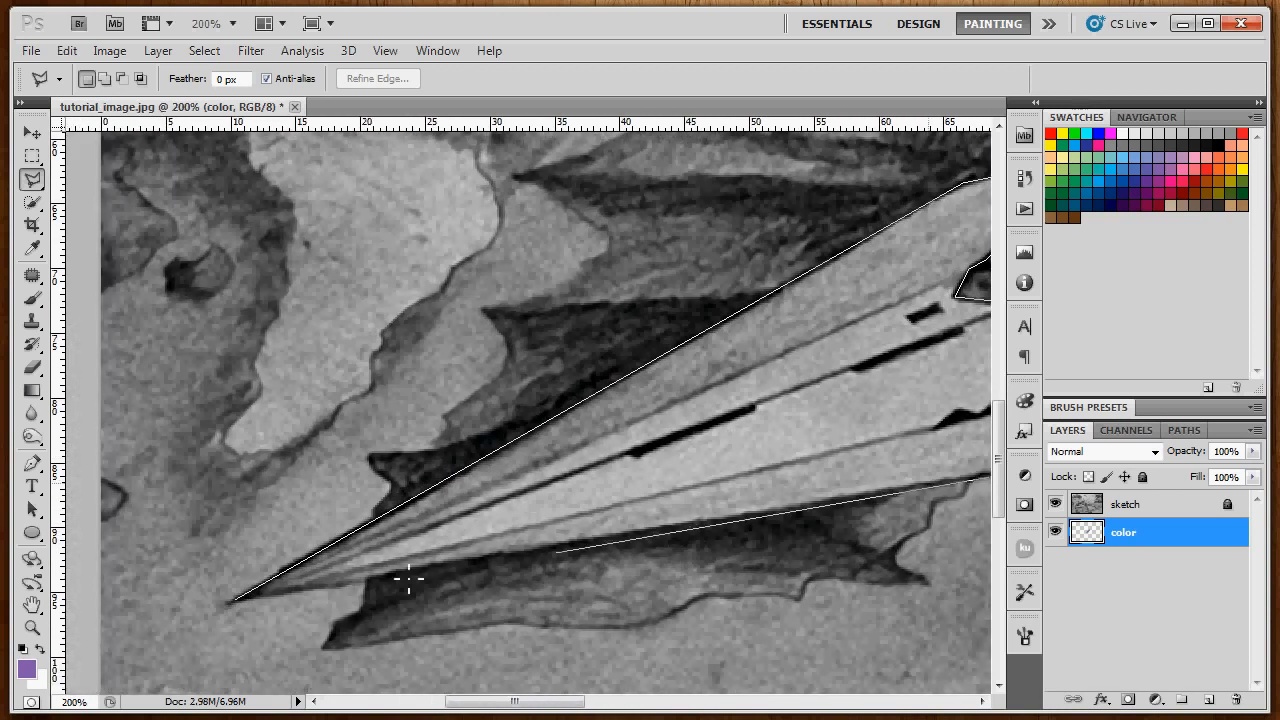
click(238, 599)
- Fill the selected front hull with purple on the color layer and clear the selection
drag(718, 420, 332, 494)
key(ctrl+minus)
drag(652, 414, 718, 401)
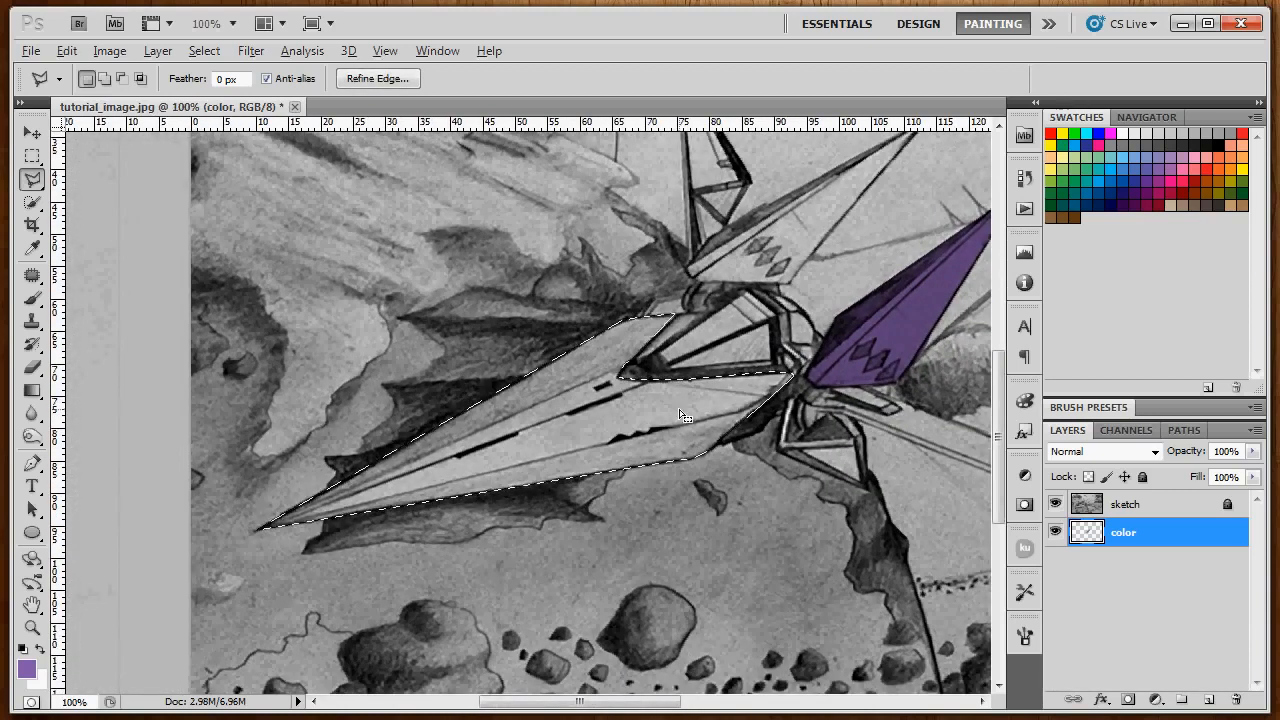
key(alt+BackSpace)
key(ctrl+d)
mouse_move(575, 440)
mouse_down()
mouse_move(620, 434)
mouse_move(583, 442)
mouse_up()
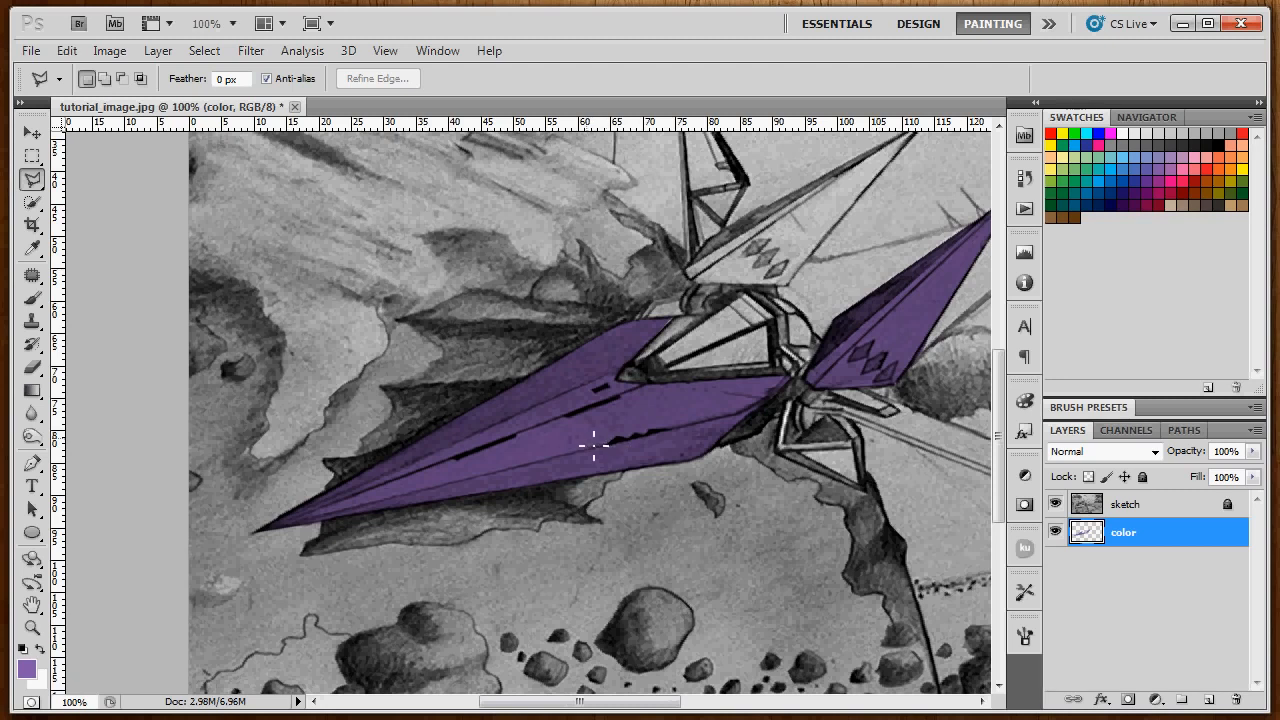
drag(588, 440, 651, 480)
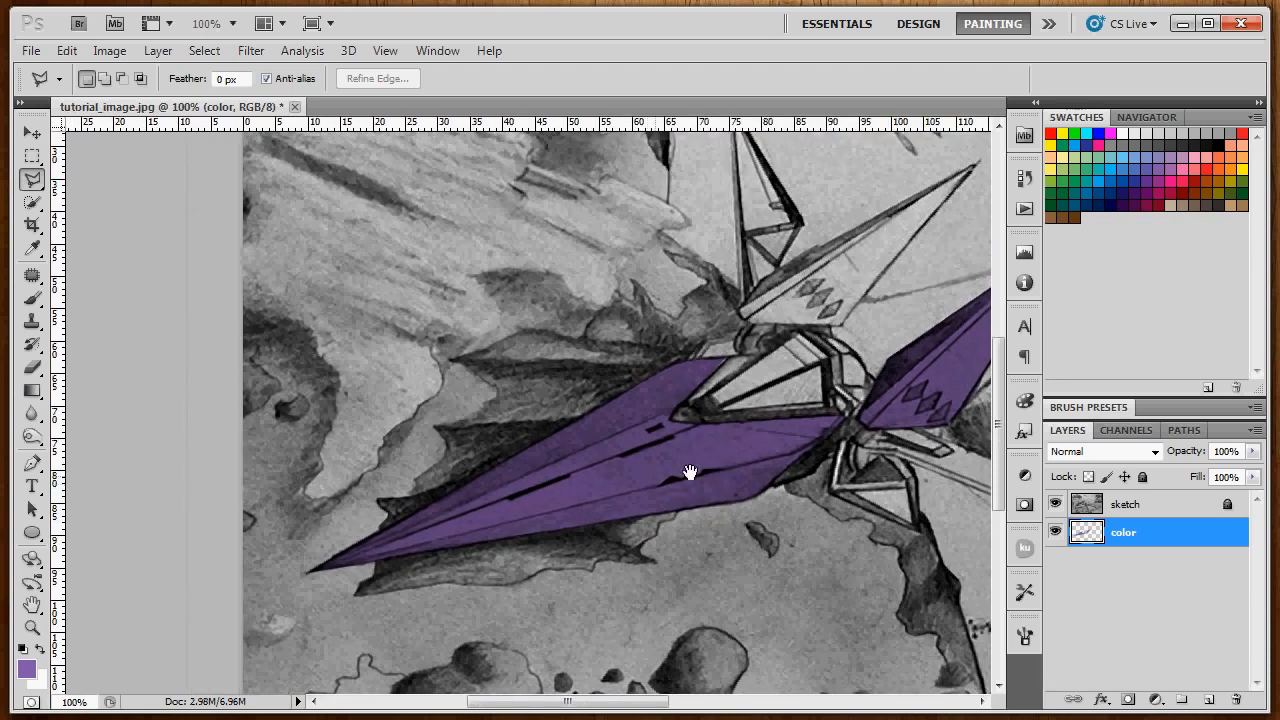
drag(776, 457, 723, 458)
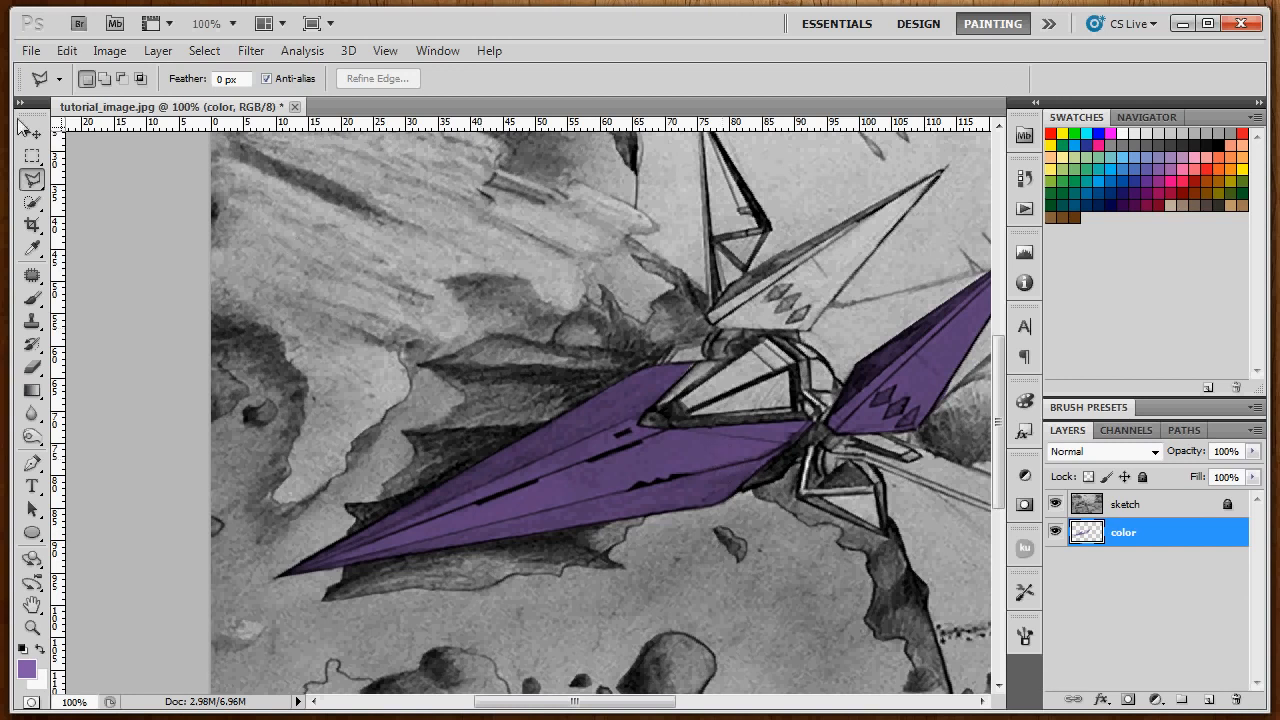
click(32, 134)
click(1182, 508)
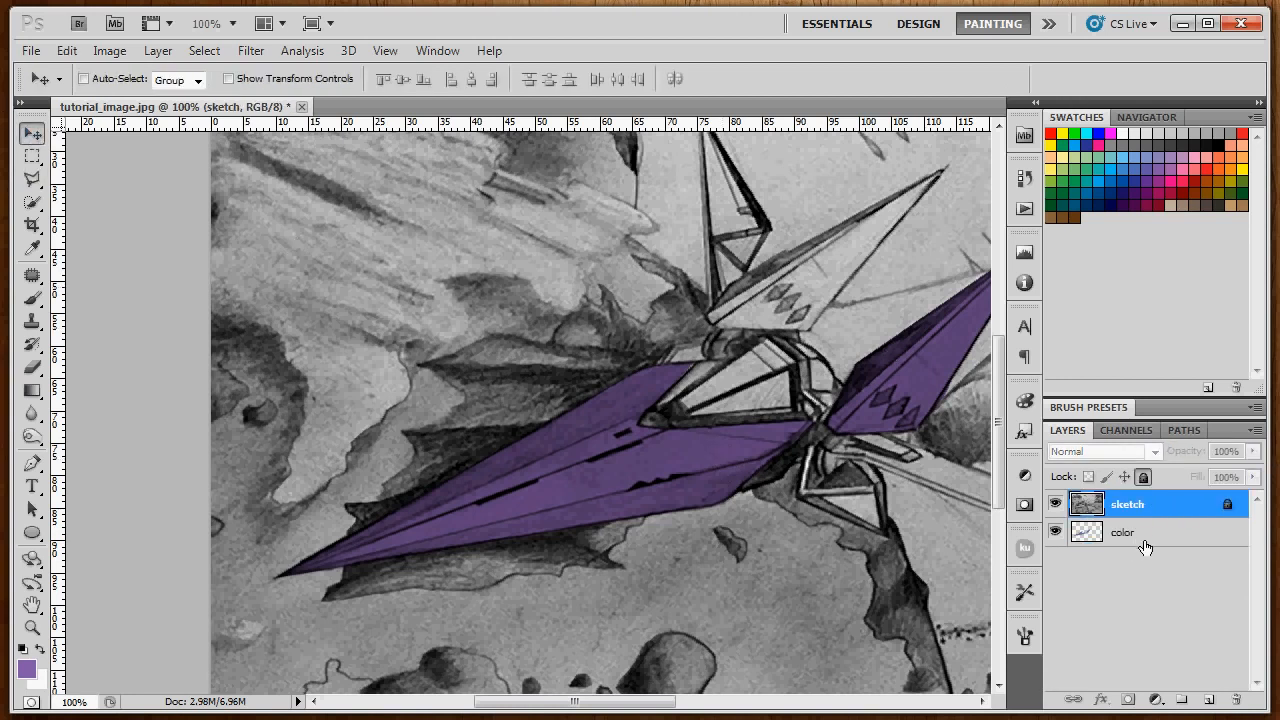
drag(730, 472, 520, 468)
key(ctrl+minus)
key(ctrl+plus)
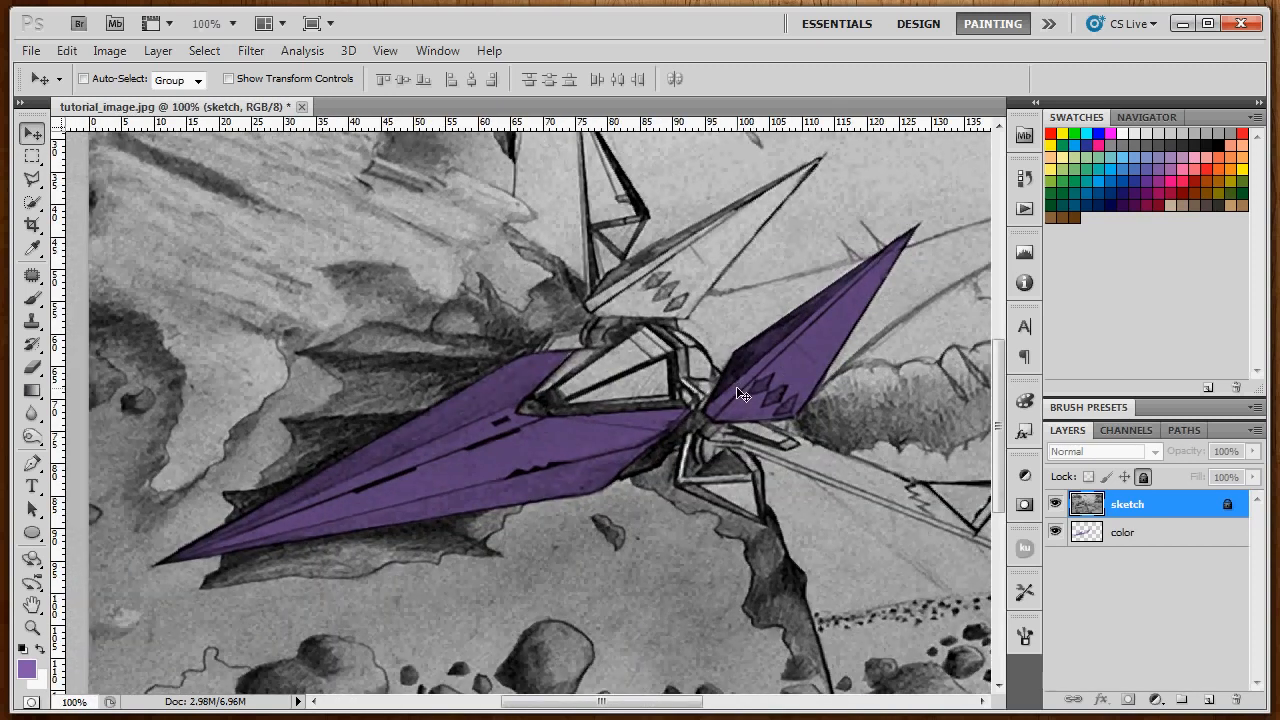
- Make the color layer active and shift its purple areas to green with a Hue/Saturation adjustment
click(1145, 533)
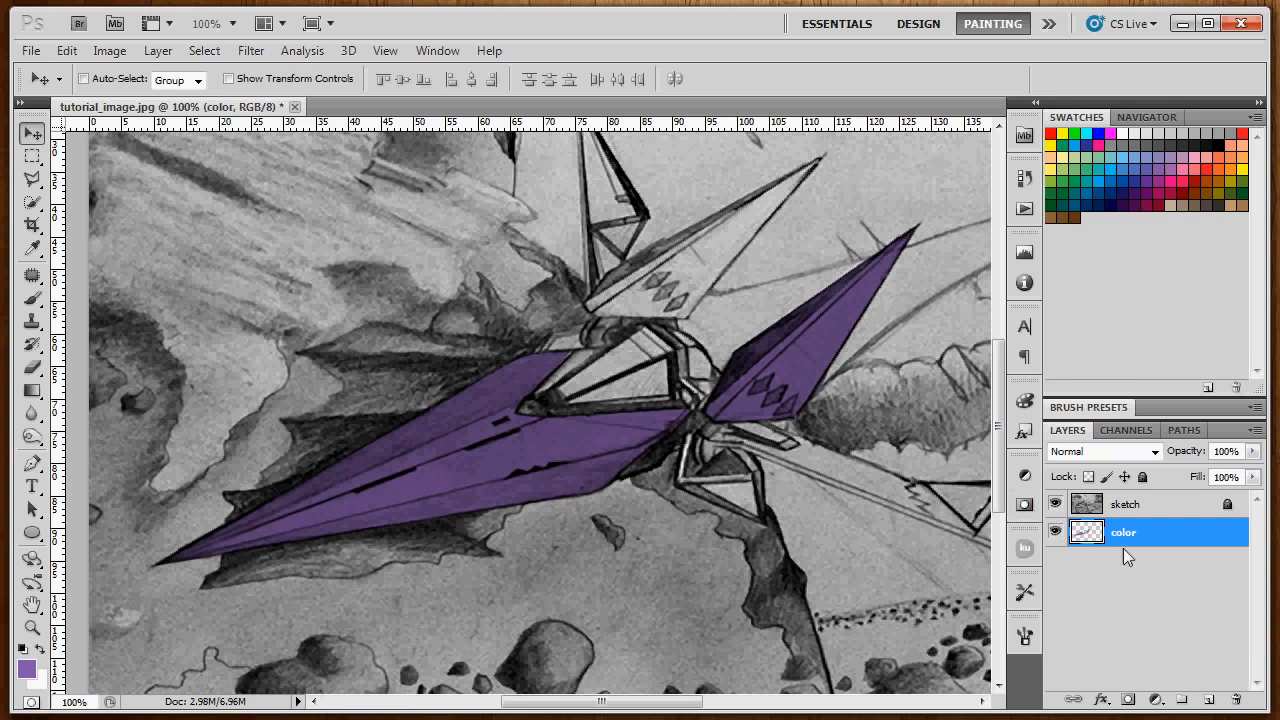
drag(762, 418, 751, 442)
key(ctrl+u)
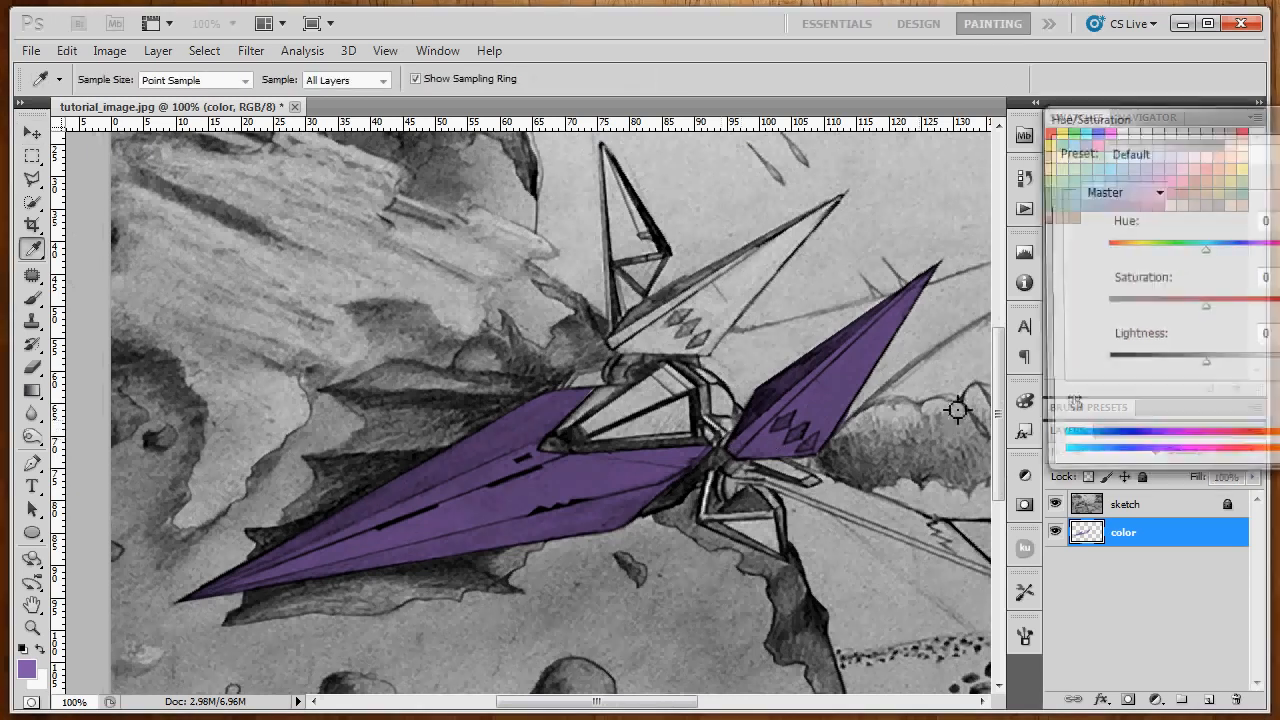
drag(1204, 250, 1108, 268)
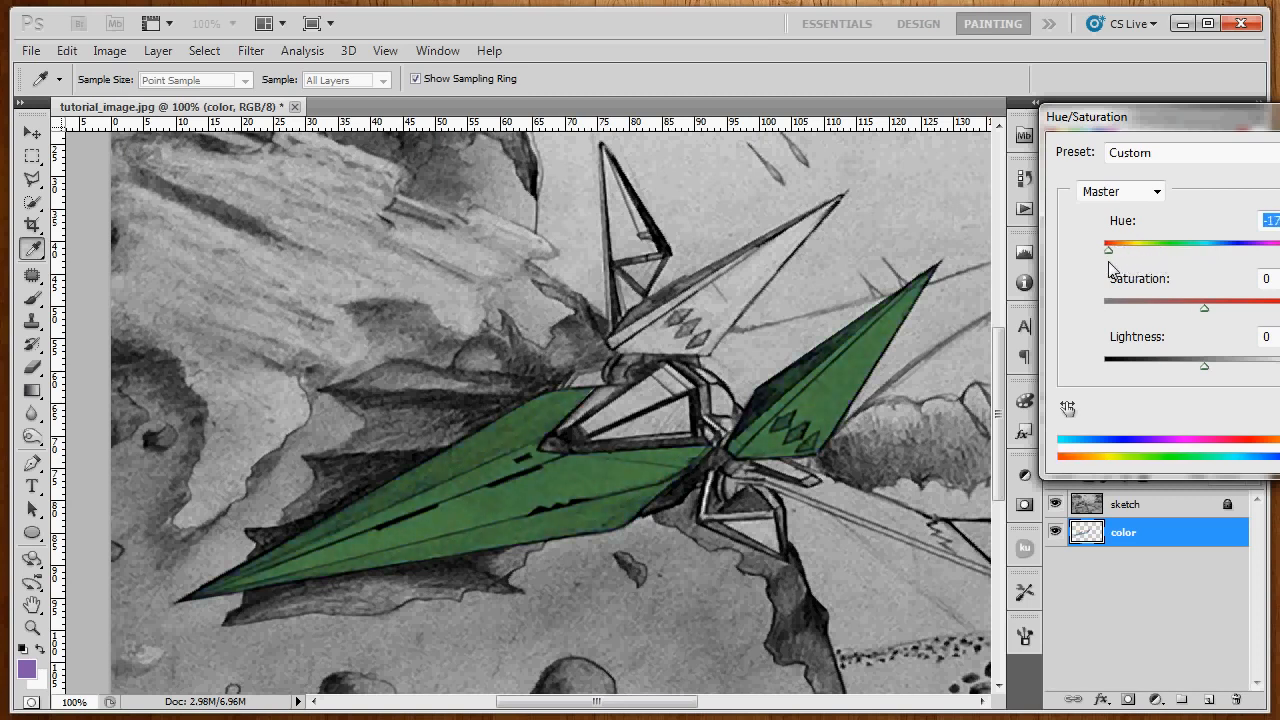
key(Return)
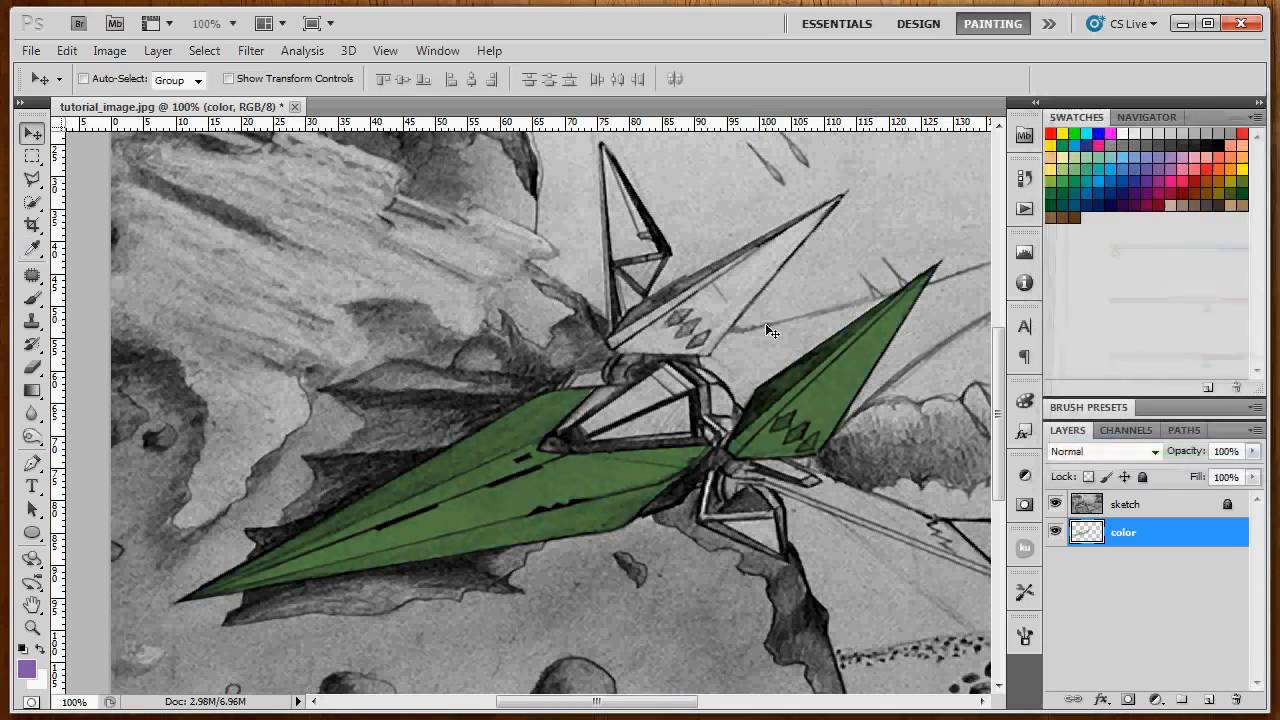
- Create a new layer above the color layer and outline the ship's cockpit with the Polygonal Lasso tool
drag(775, 431, 736, 419)
key(ctrl+plus)
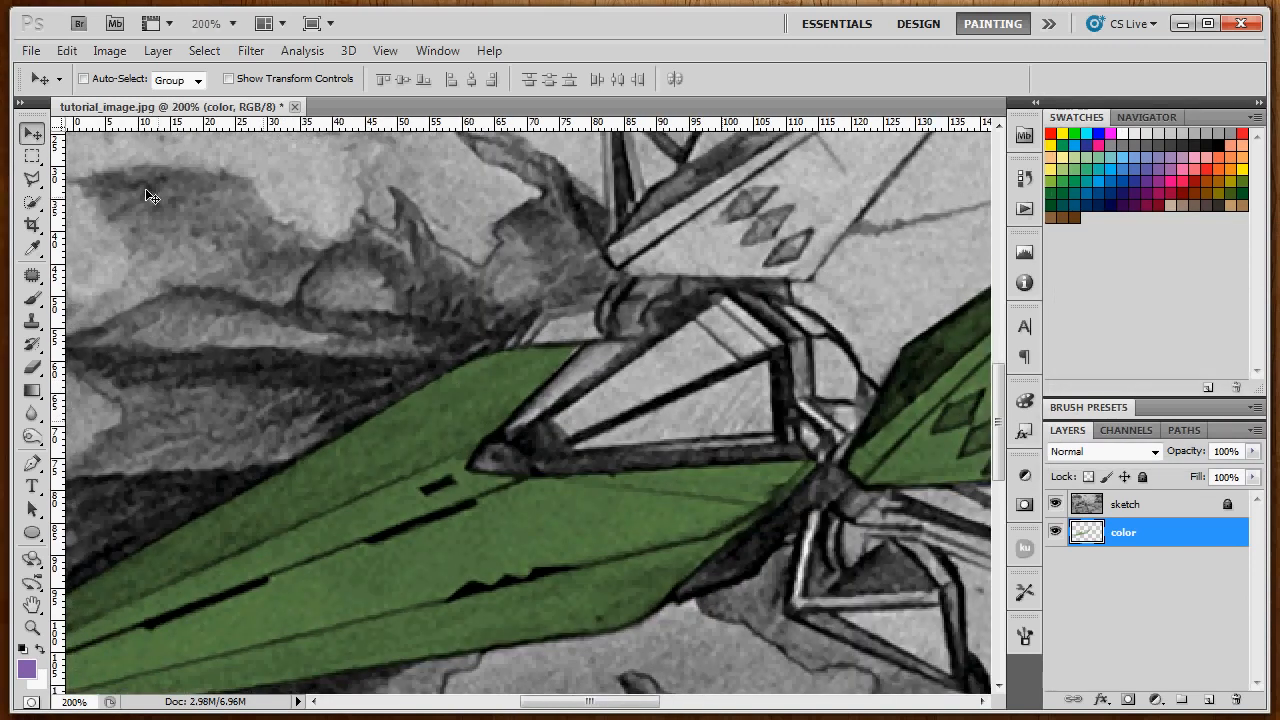
click(32, 180)
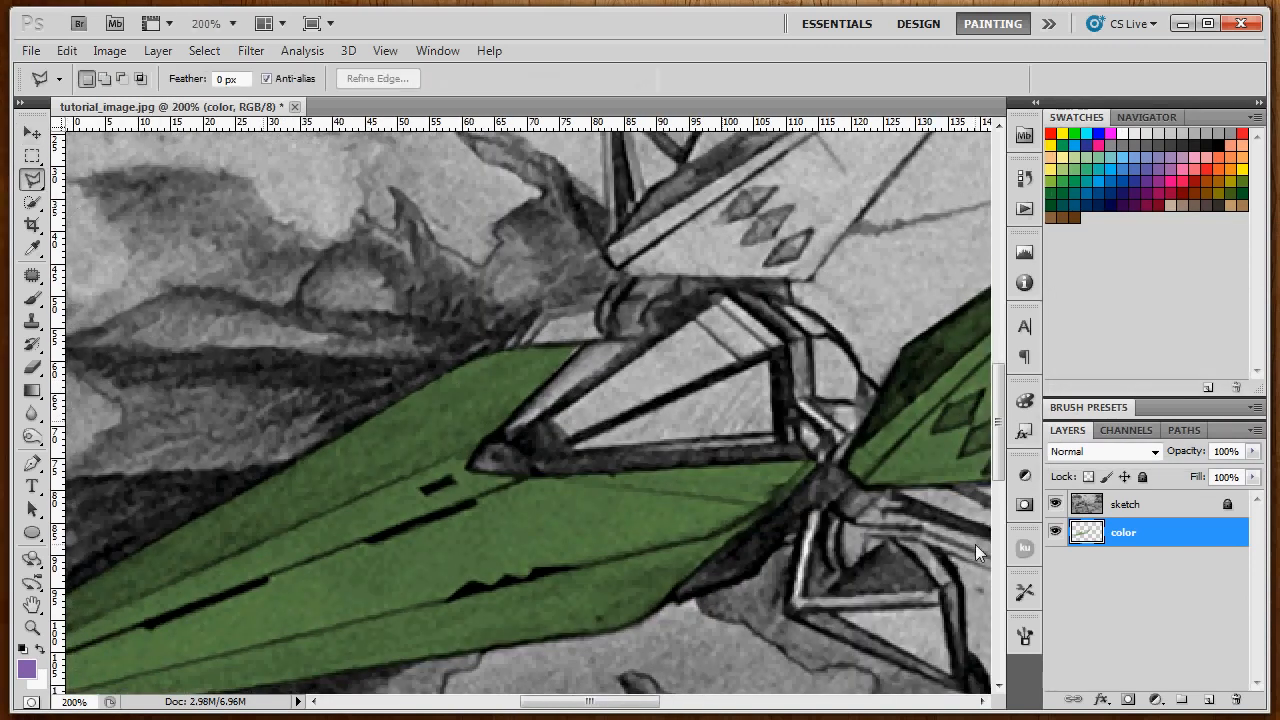
click(1208, 699)
click(530, 438)
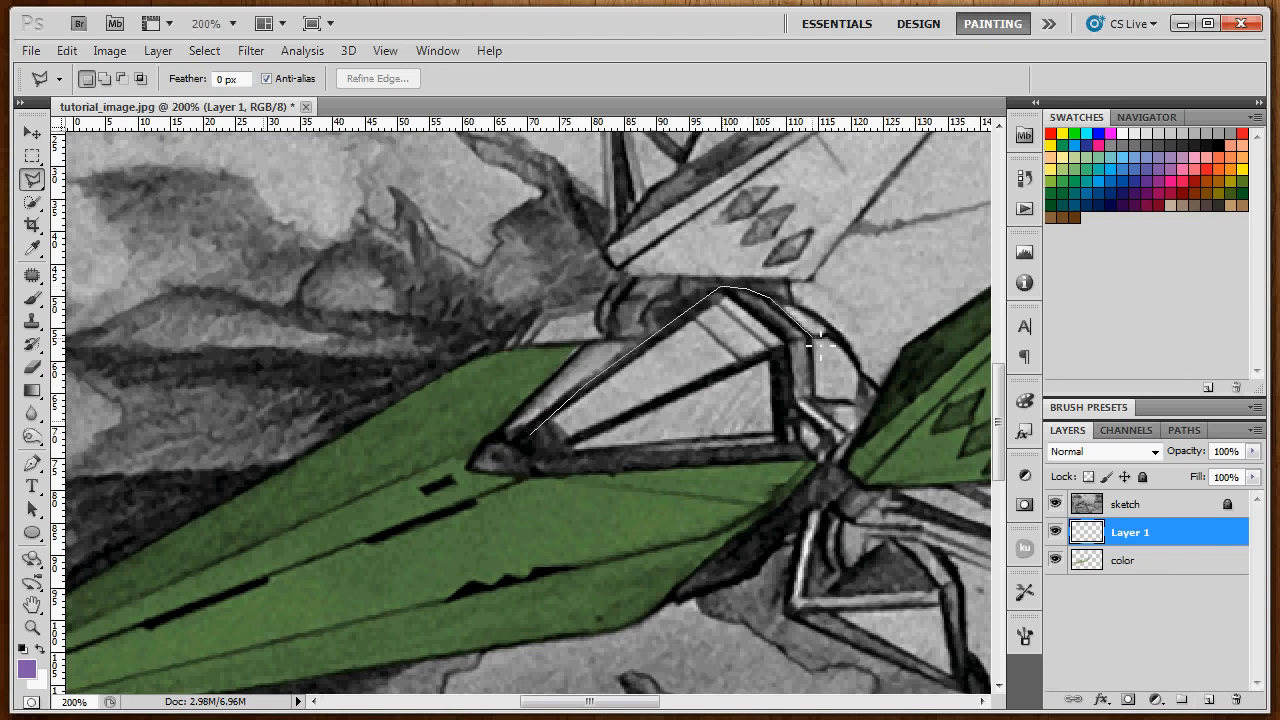
click(806, 452)
click(530, 438)
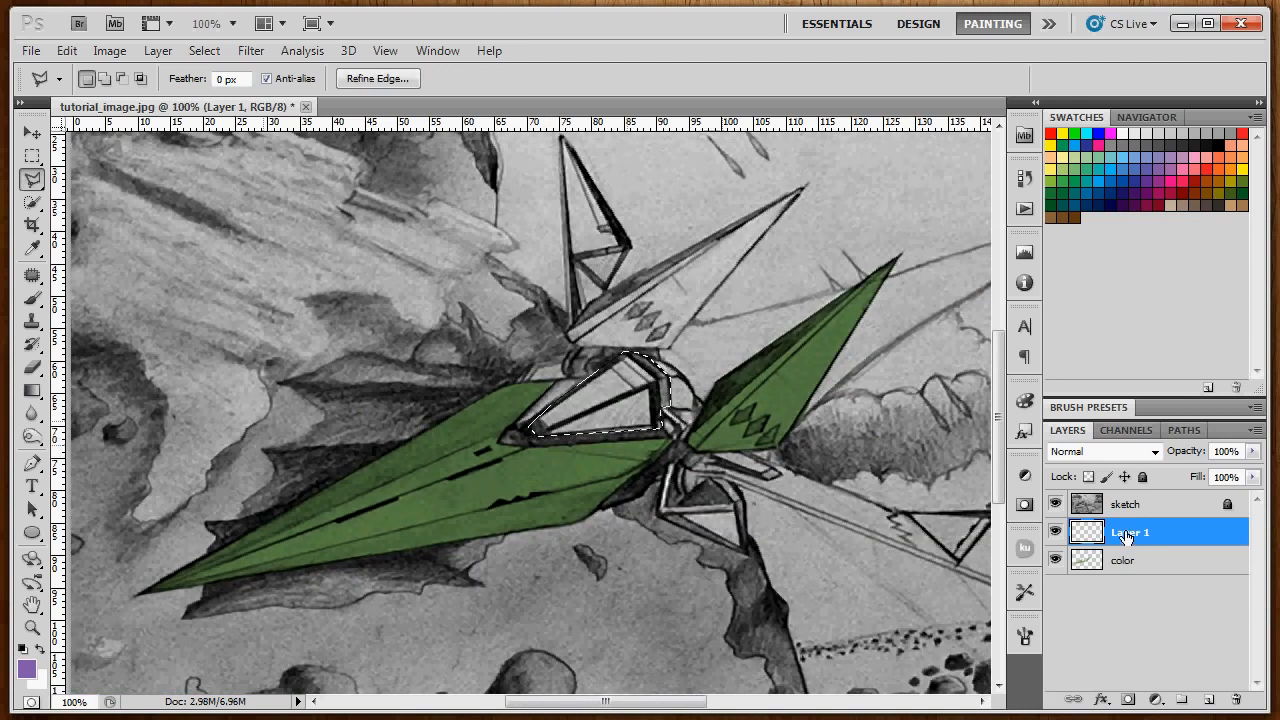
- Rename the new layer as cockpit
double_click(1130, 532)
text(cockpit)
key(Return)
- Pick a bright blue swatch, fill the cockpit selection with it on the cockpit layer, and deselect
click(1110, 169)
key(alt+BackSpace)
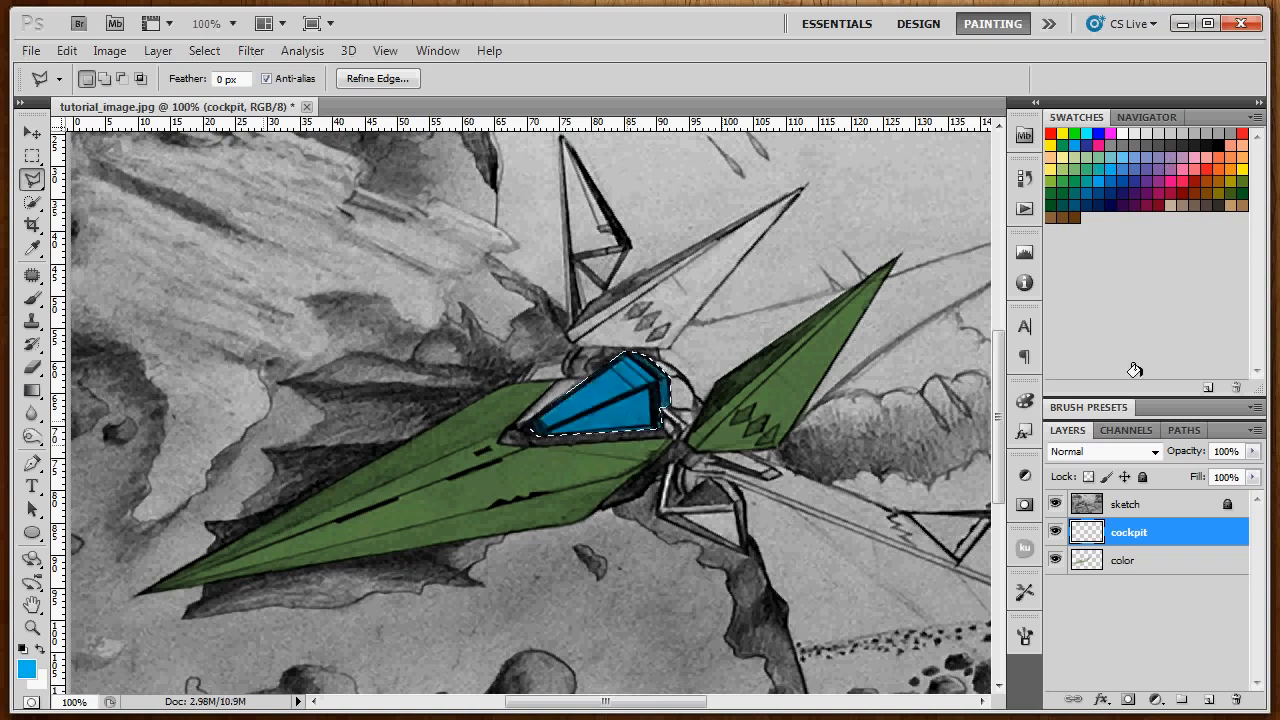
key(ctrl+d)
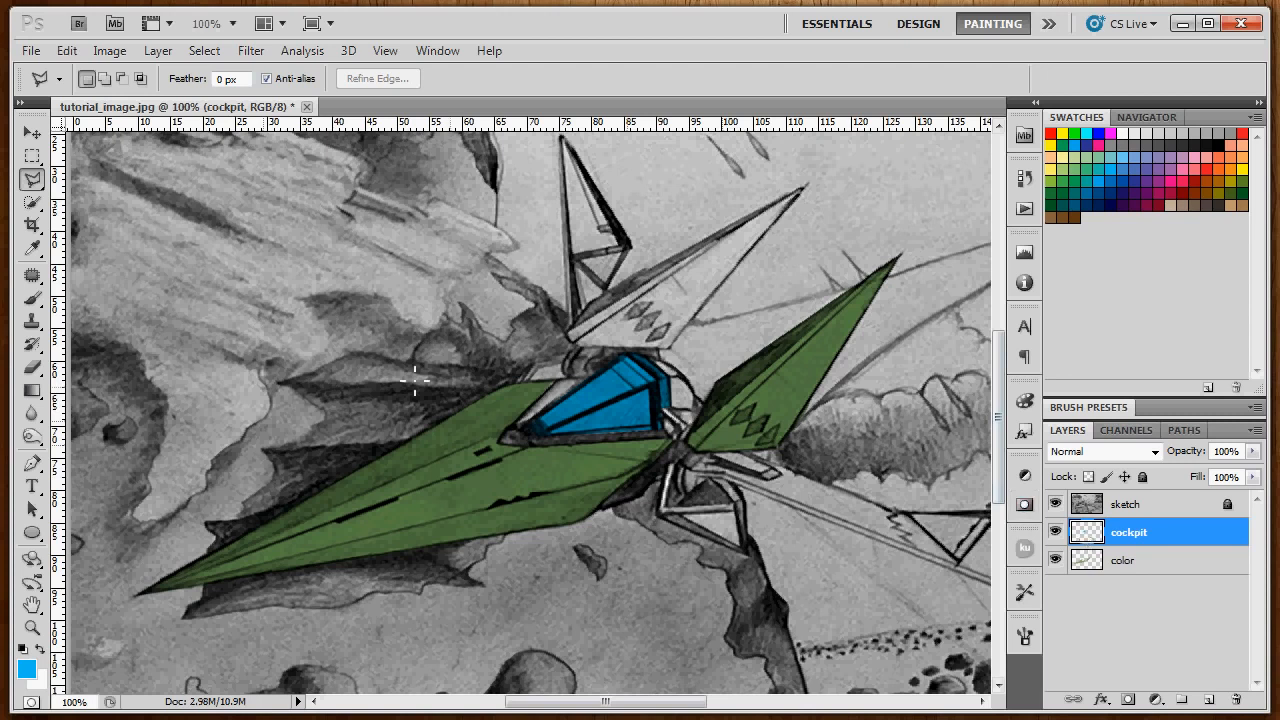
- Try erasing the blue fill from the front half of the cockpit with a size 40 Eraser
key(b)
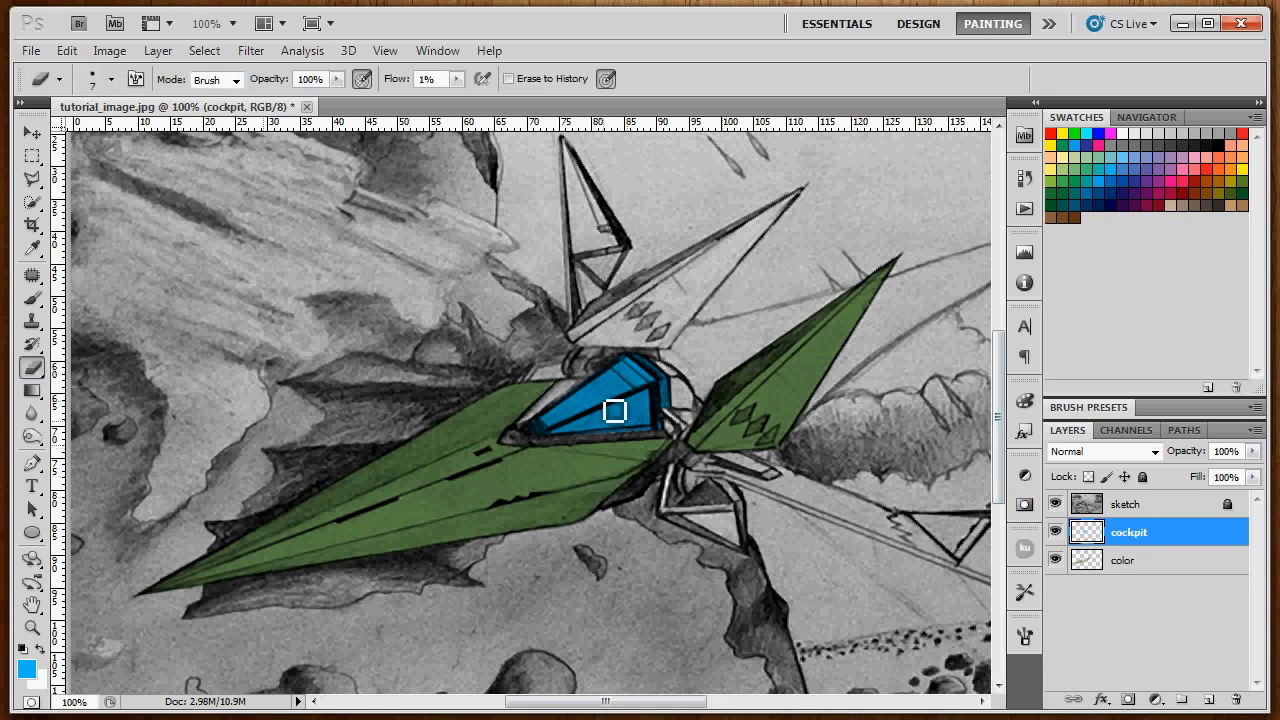
key(ctrl+plus)
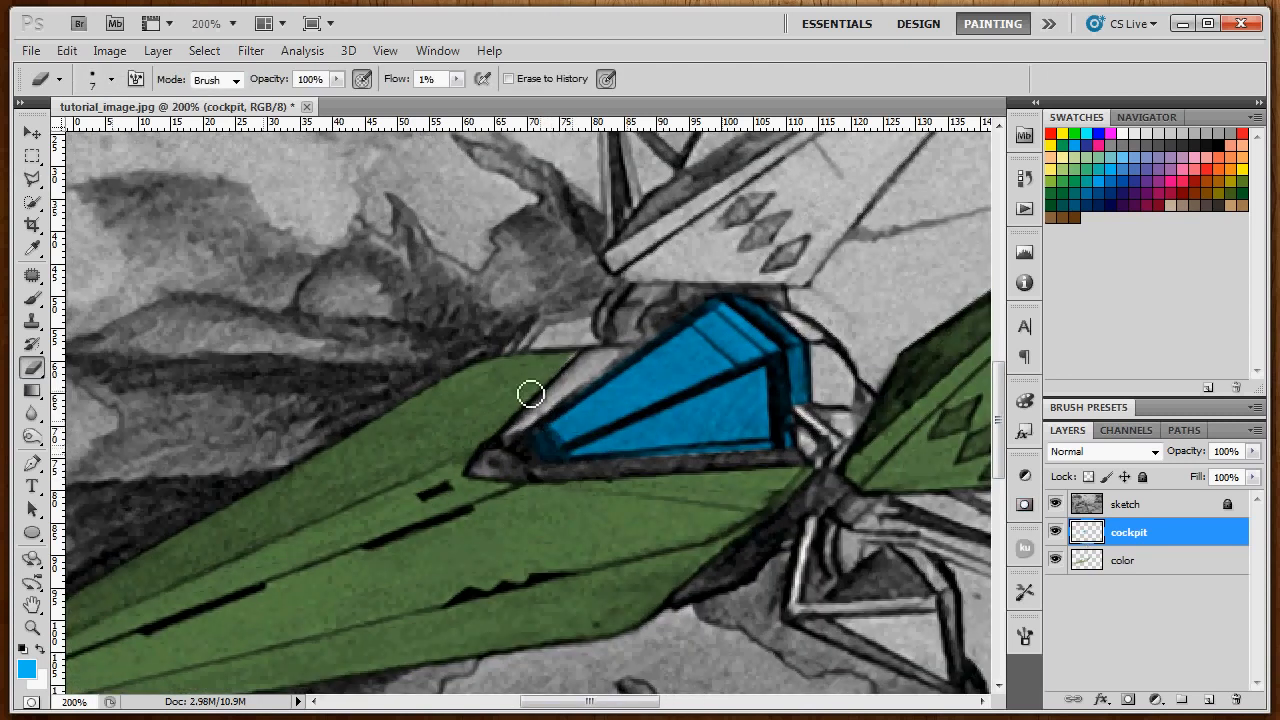
click(111, 80)
click(180, 216)
click(111, 80)
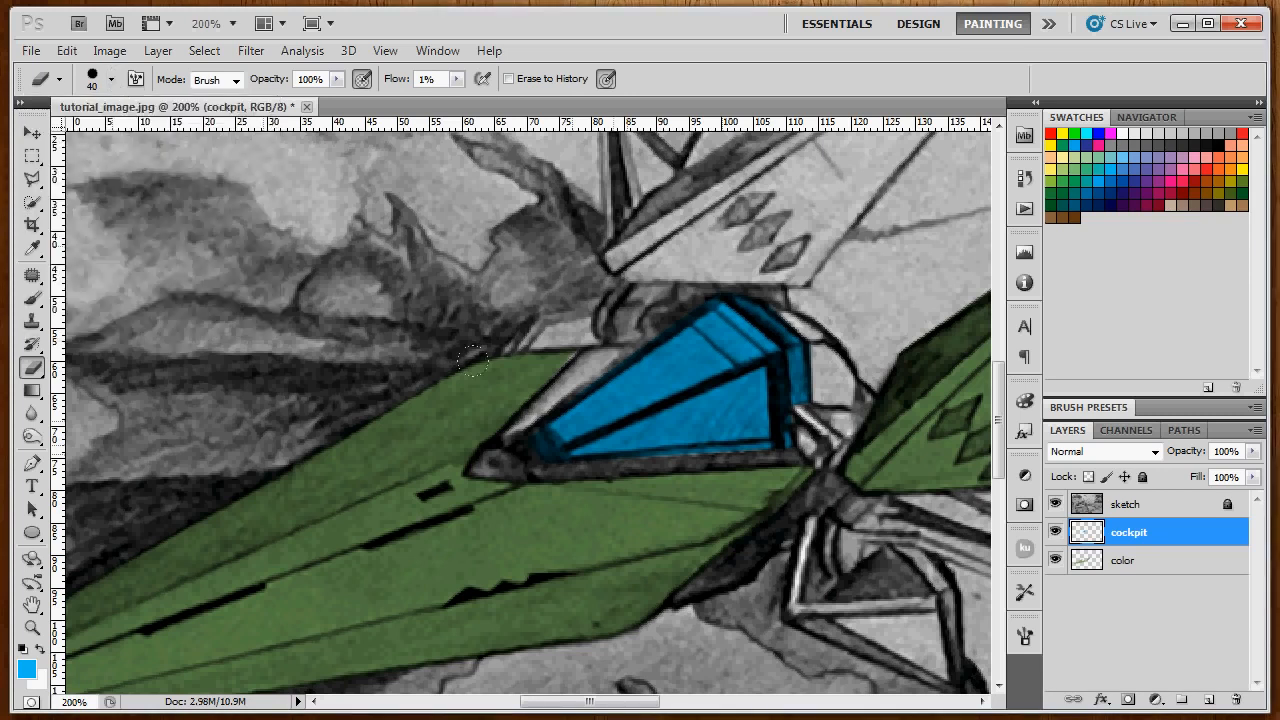
mouse_move(555, 426)
mouse_down()
mouse_move(620, 442)
mouse_move(640, 400)
mouse_move(605, 447)
mouse_move(660, 370)
mouse_move(680, 420)
mouse_move(685, 335)
mouse_up()
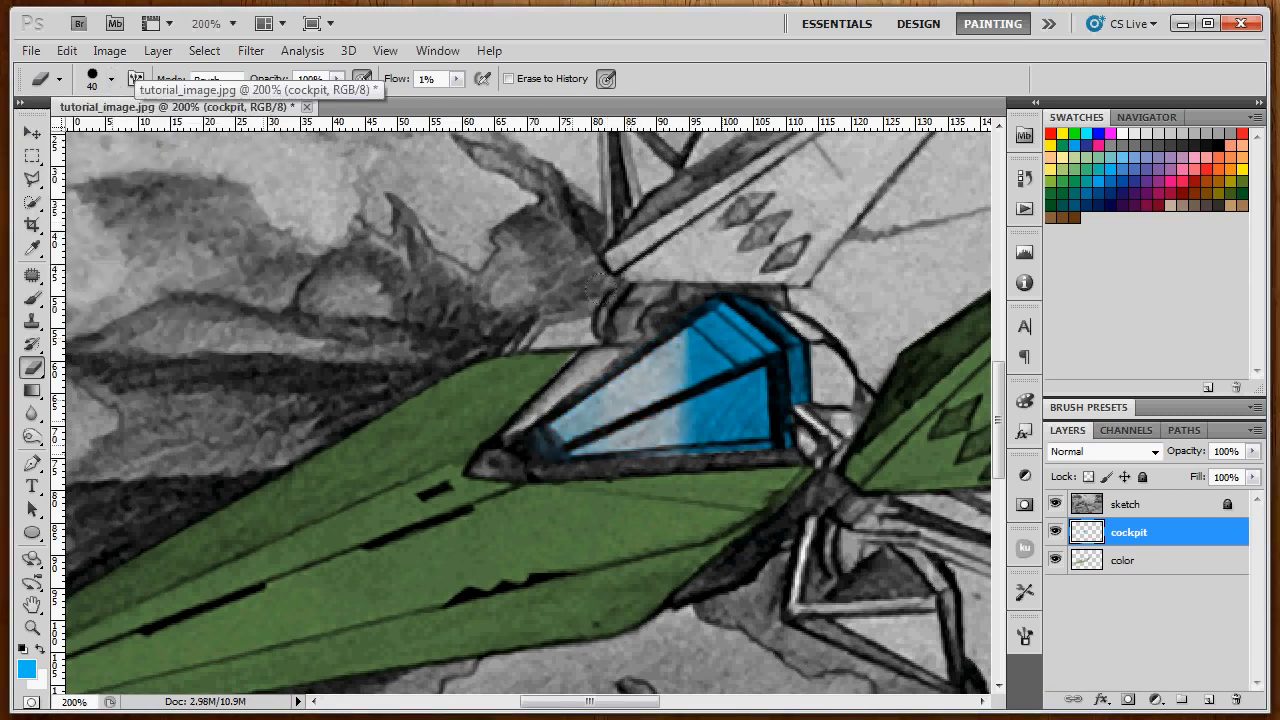
- Undo the eraser strokes on the cockpit layer, keeping the blue cockpit fill deselected
key(ctrl+alt+z)
key(ctrl+alt+z)
key(ctrl+alt+z)
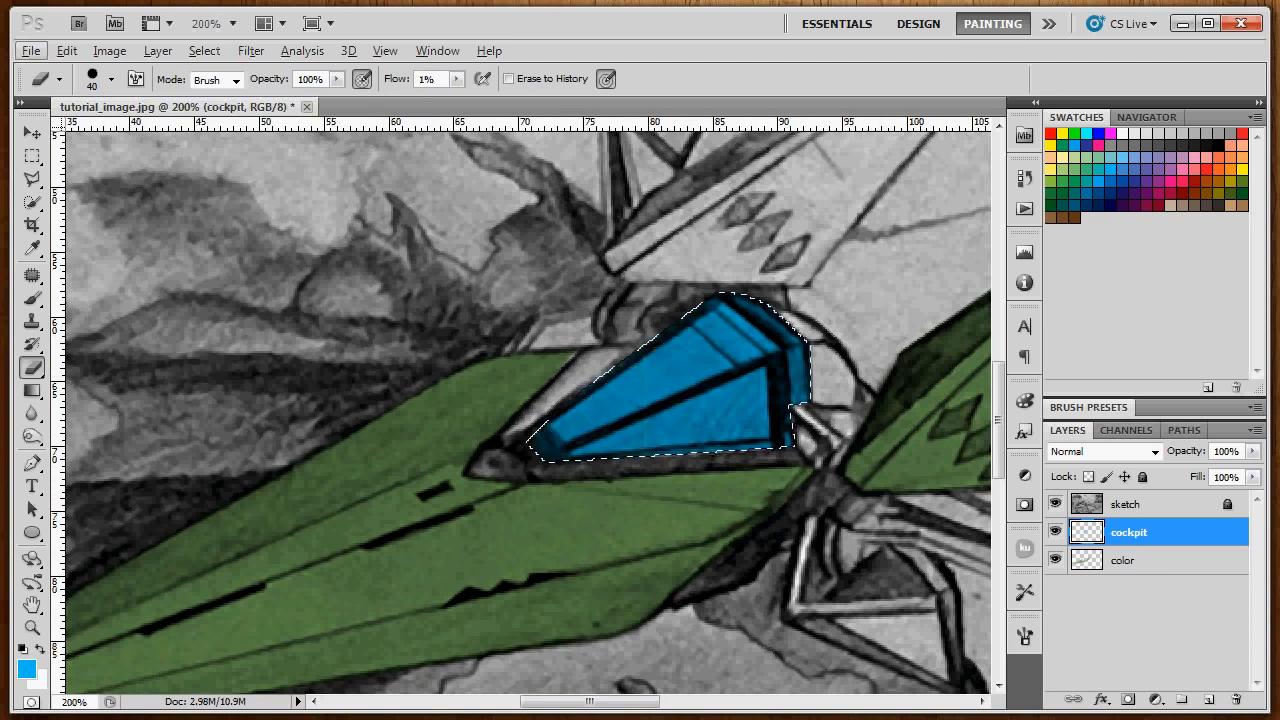
key(ctrl+alt+z)
key(ctrl+alt+z)
key(ctrl+alt+z)
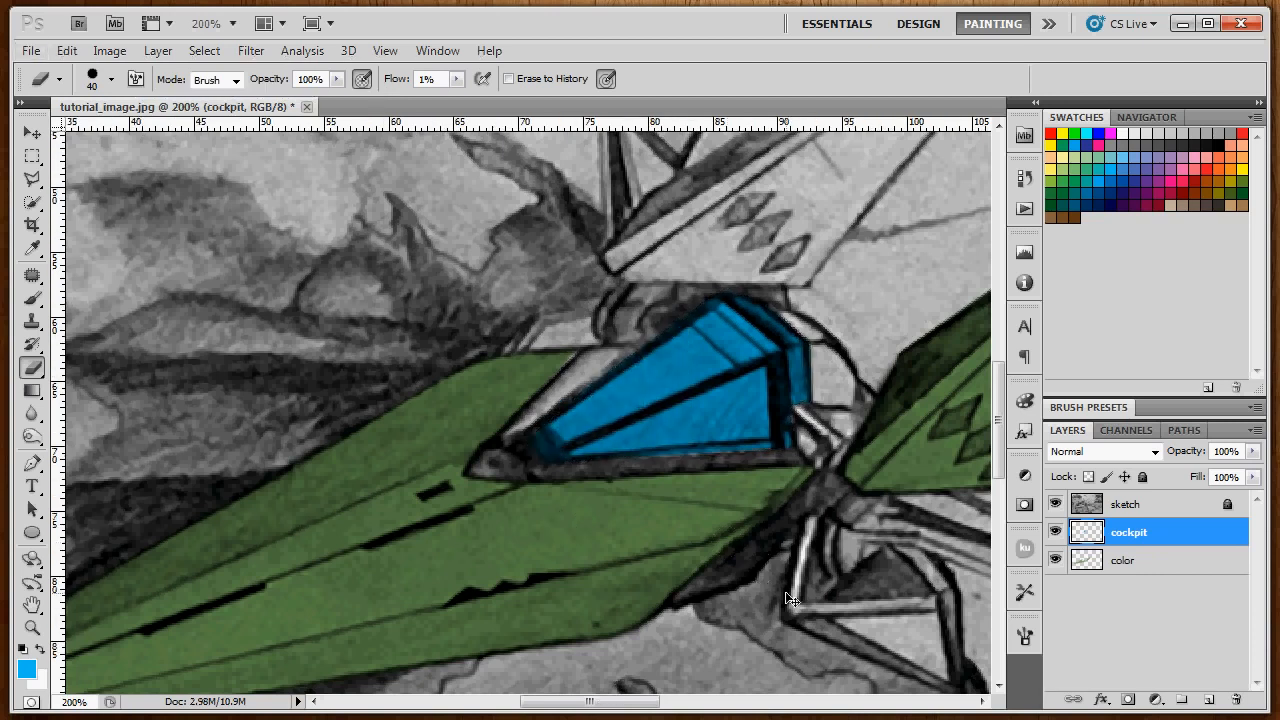
- Switch to the Move tool and make the sketch layer active
key(ctrl+minus)
key(ctrl+minus)
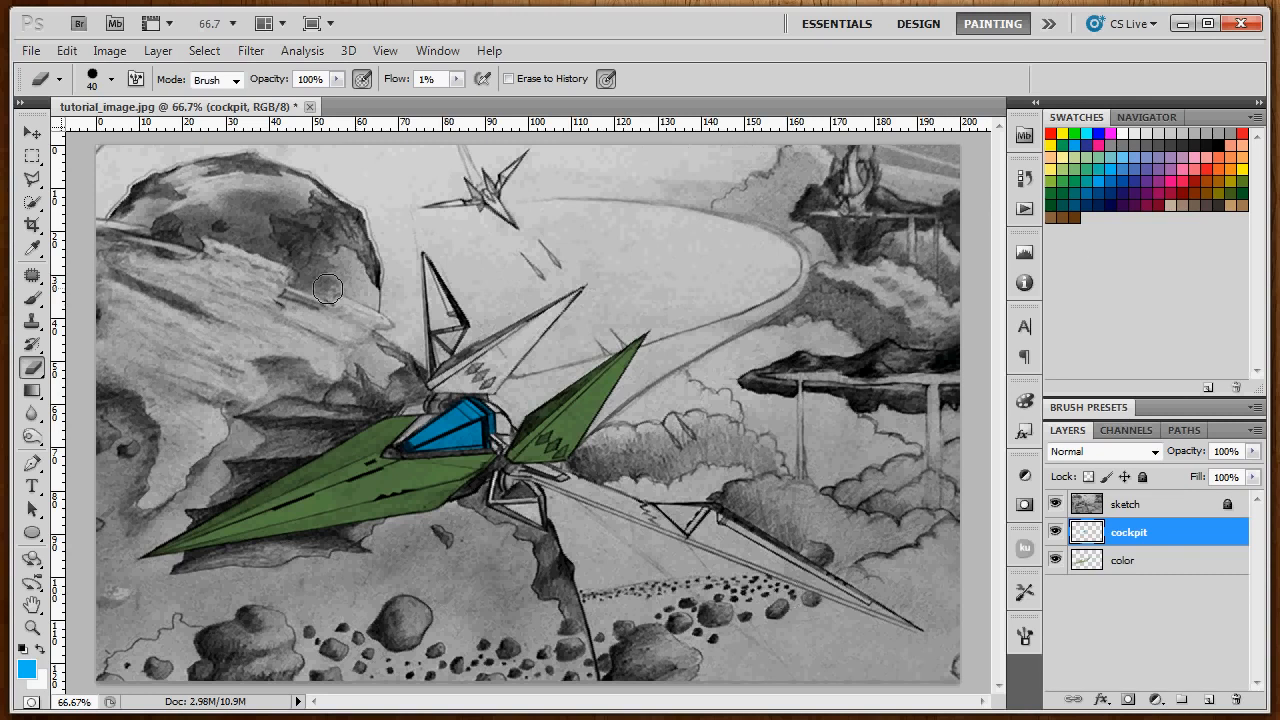
click(31, 133)
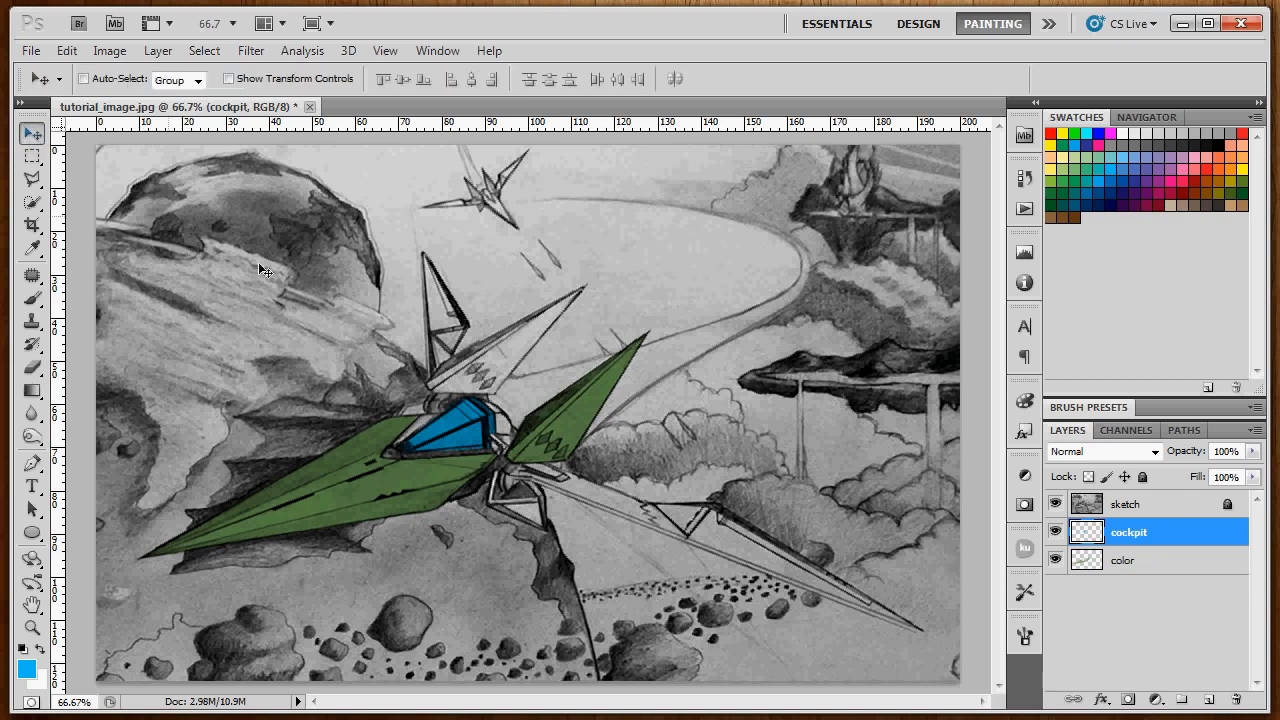
ctrl+click(336, 323)
click(1154, 511)
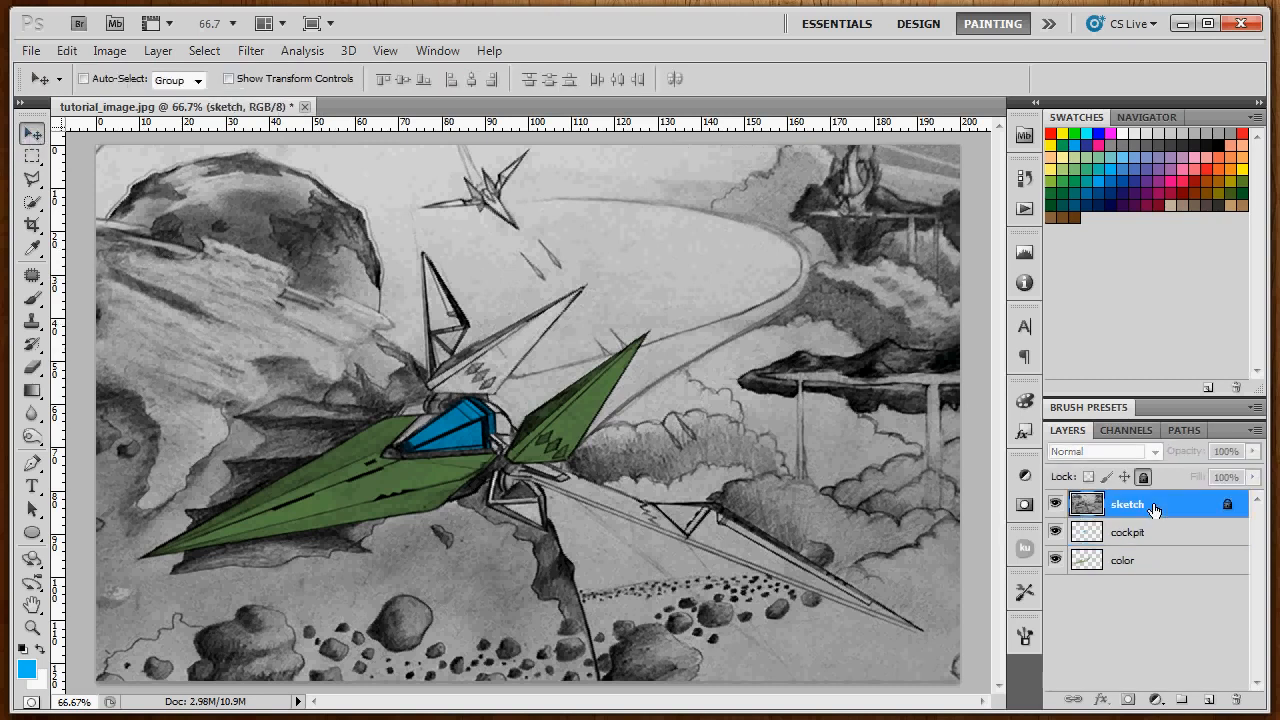